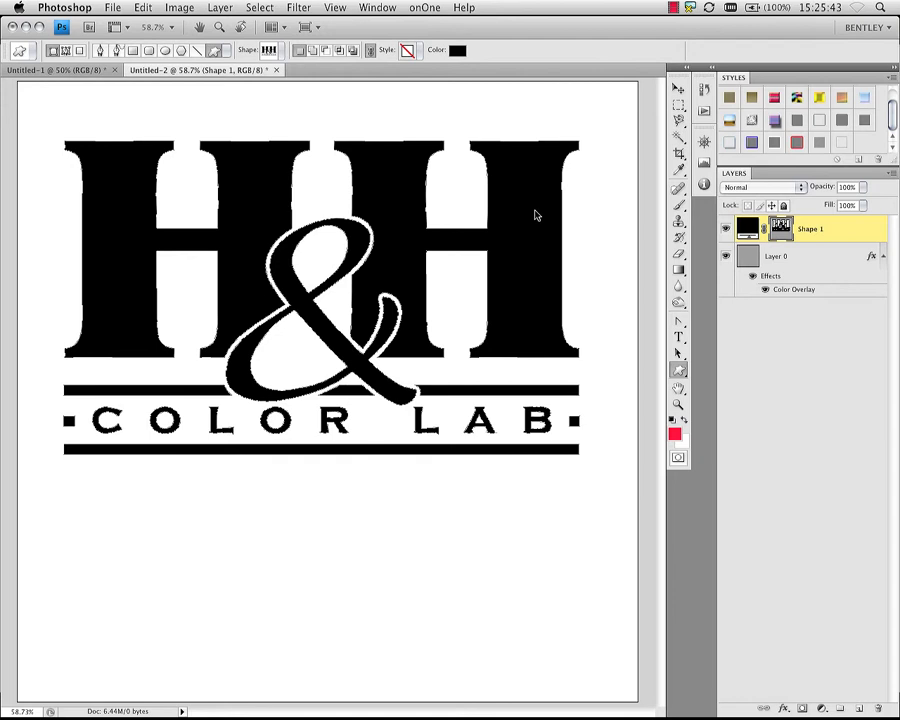
Step: Delete the black logo's shape layer and choose the H&H Color Lab logo as the custom shape
{"action": "left_click_drag", "start_coordinate": [834, 227], "coordinate": [875, 709]}
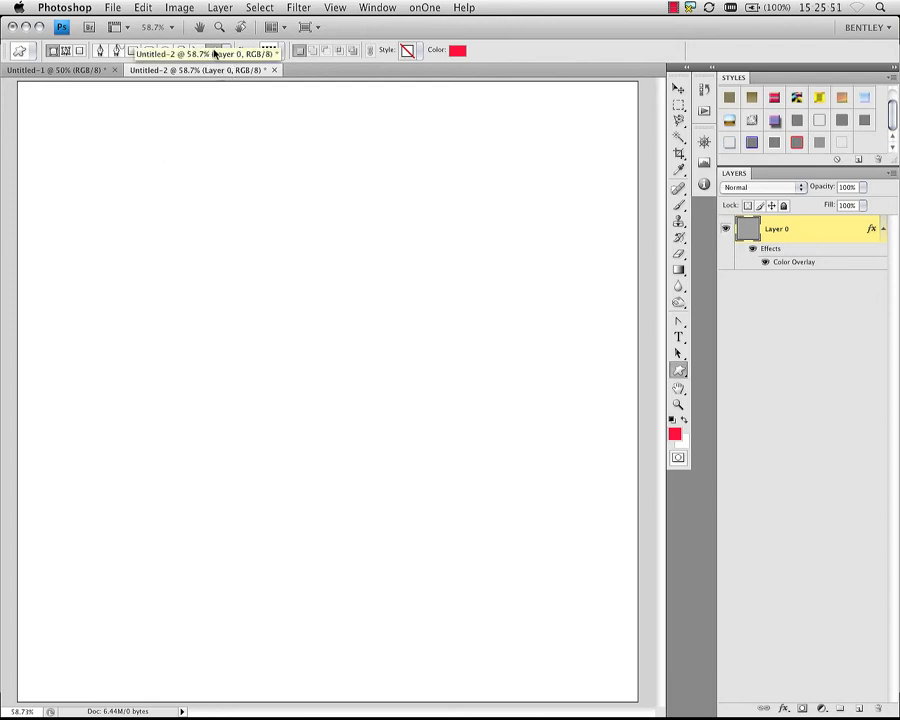
{"action": "left_click", "coordinate": [279, 52]}
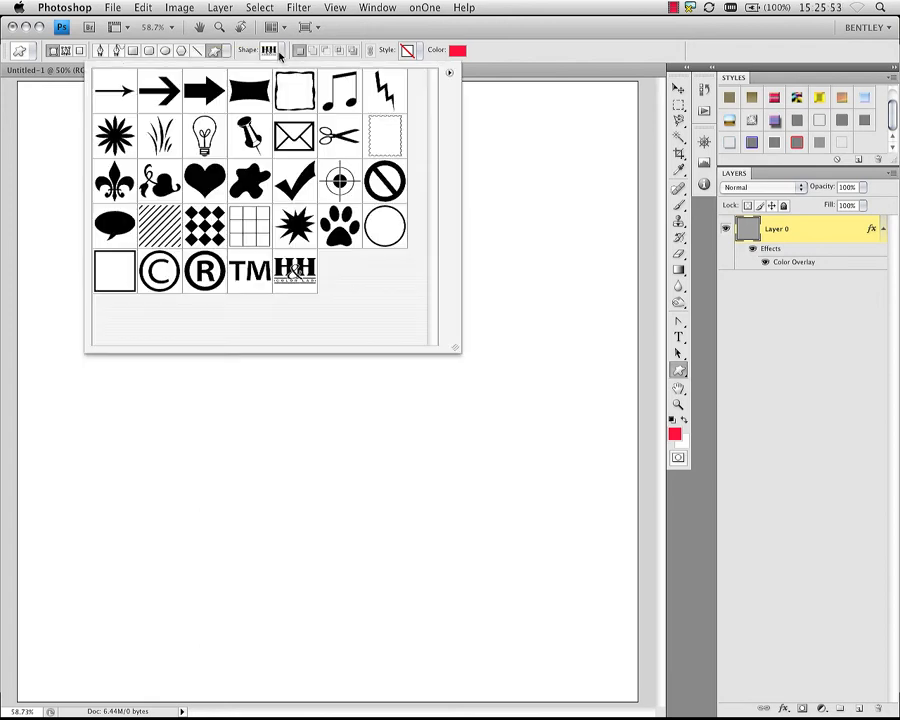
{"action": "left_click", "coordinate": [296, 274]}
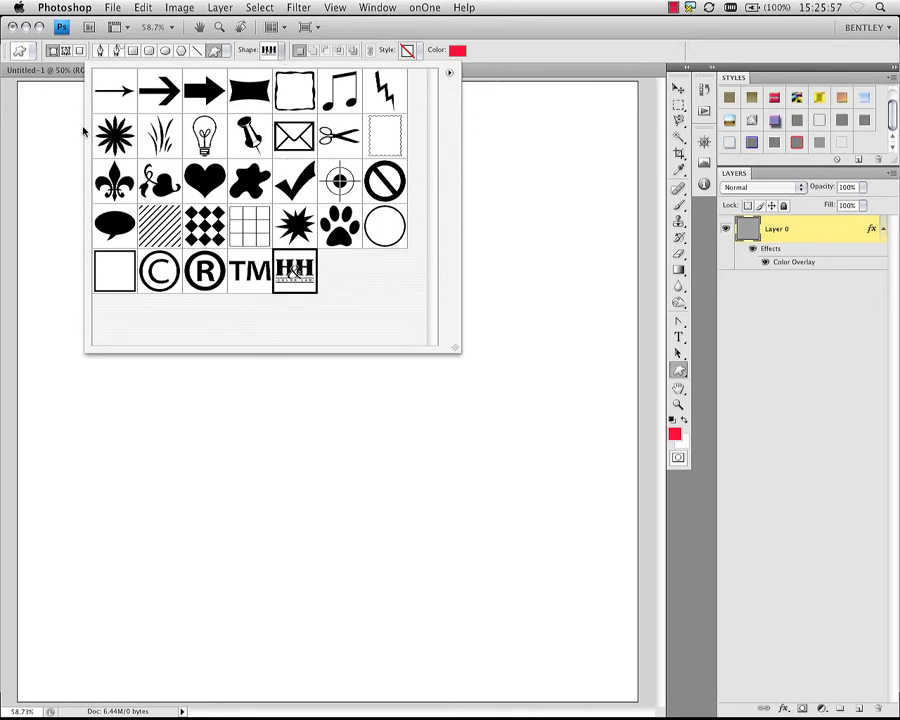
Step: Set the Custom Shape tool to create shape layers with no layer style
{"action": "left_click", "coordinate": [53, 52]}
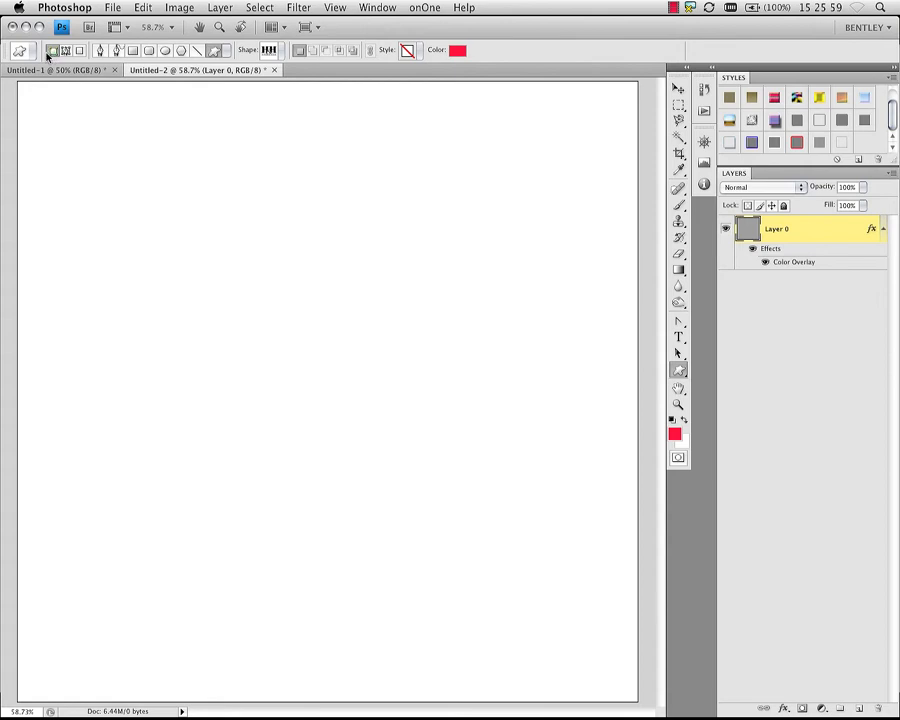
{"action": "left_click", "coordinate": [420, 55]}
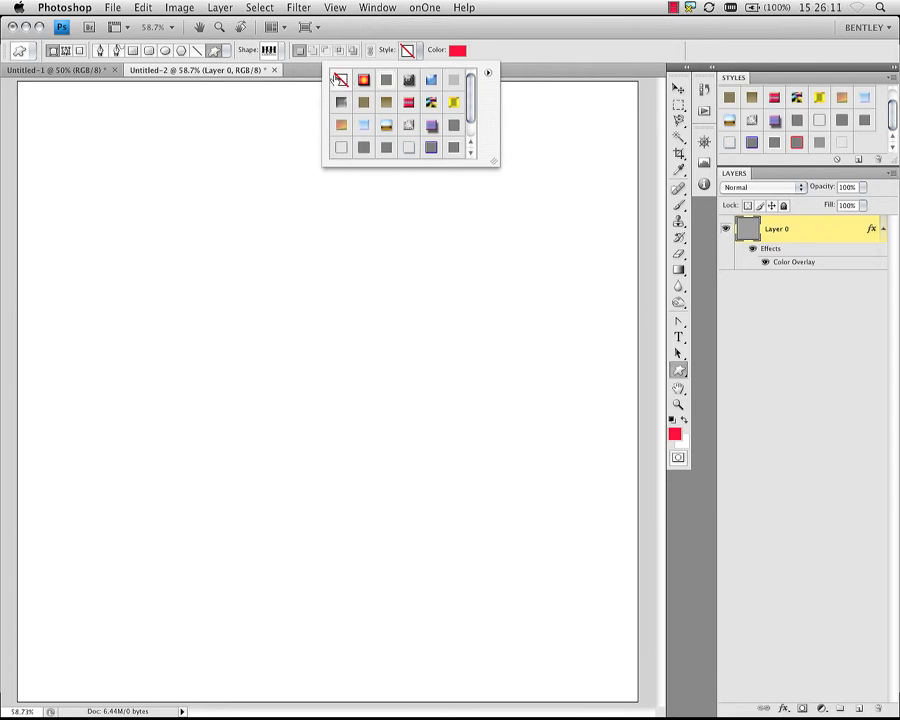
{"action": "left_click", "coordinate": [340, 80]}
{"action": "left_click", "coordinate": [409, 55]}
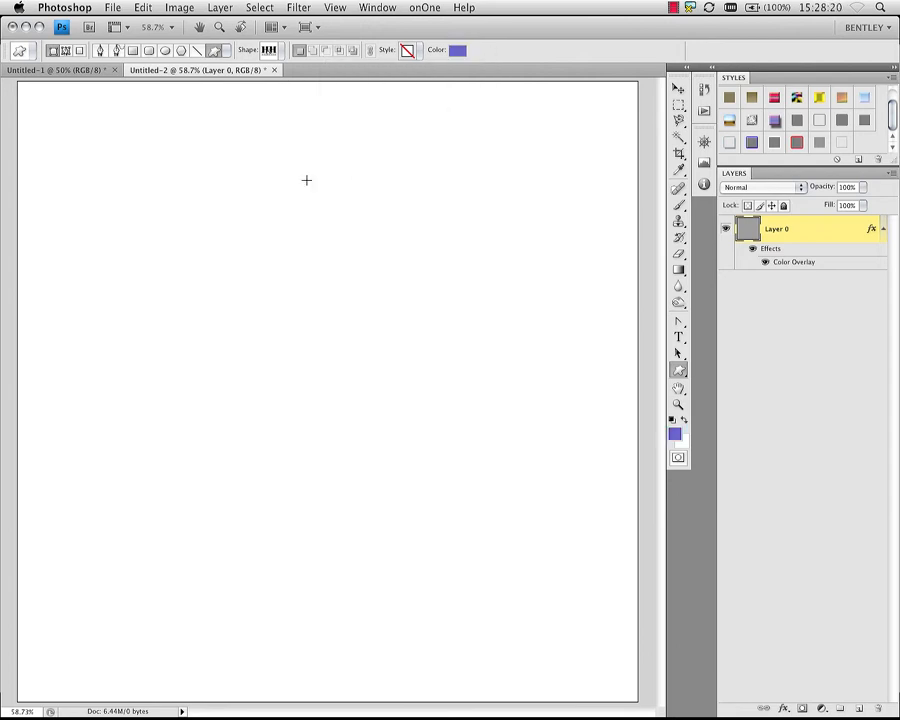
Step: Draw the logo shape with defined proportions near the canvas's lower-right corner and inspect it up close
{"action": "left_click", "coordinate": [228, 51]}
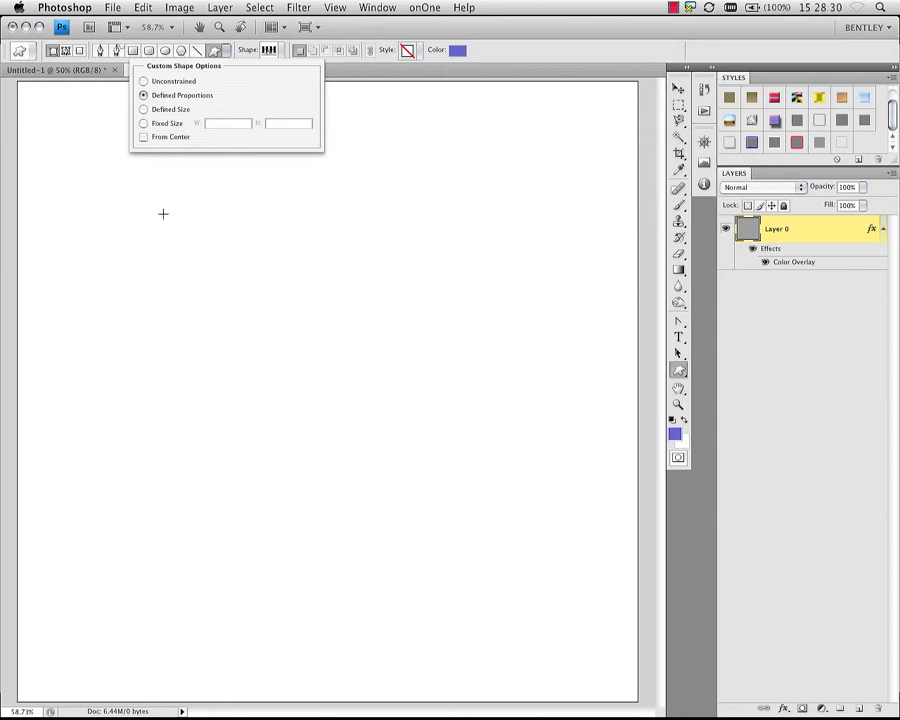
{"action": "left_click_drag", "start_coordinate": [163, 213], "coordinate": [605, 655]}
{"action": "key", "text": "space"}
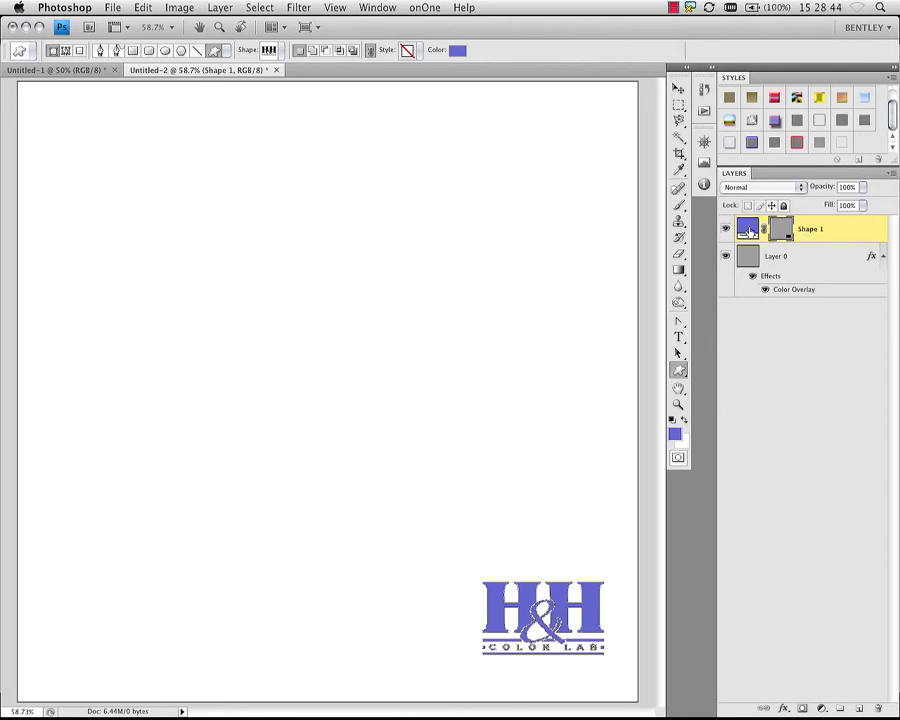
{"action": "key", "text": "super+space"}
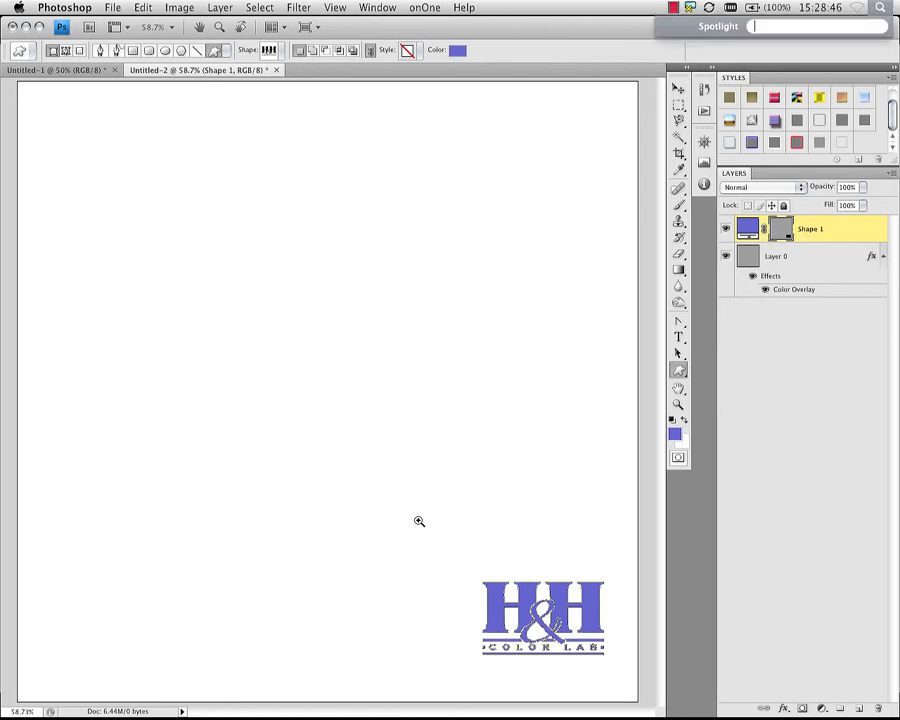
{"action": "left_click_drag", "start_coordinate": [422, 527], "coordinate": [654, 701]}
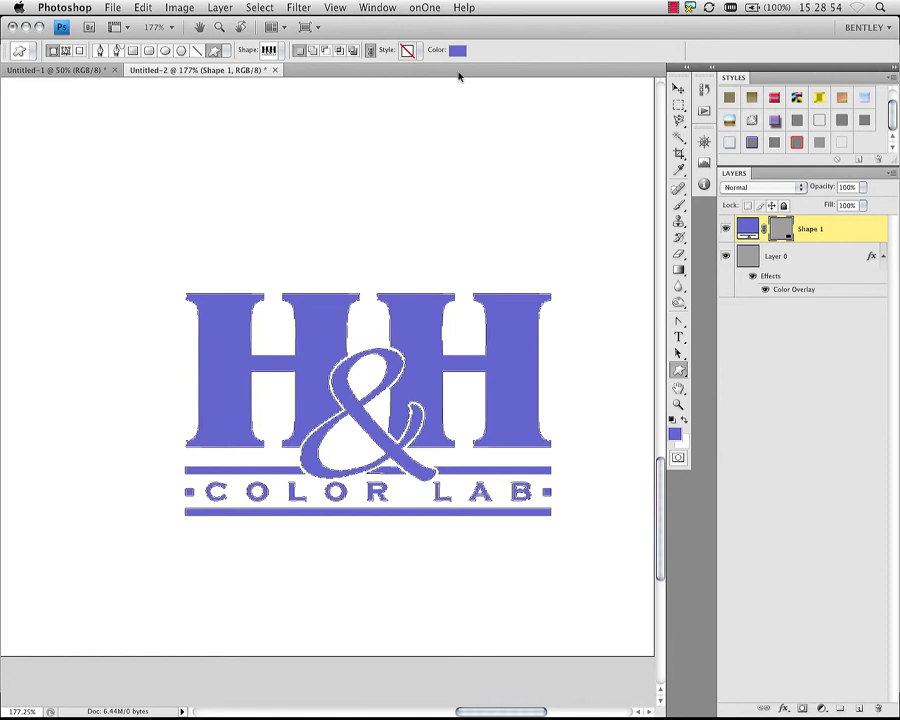
{"action": "left_click", "coordinate": [375, 8]}
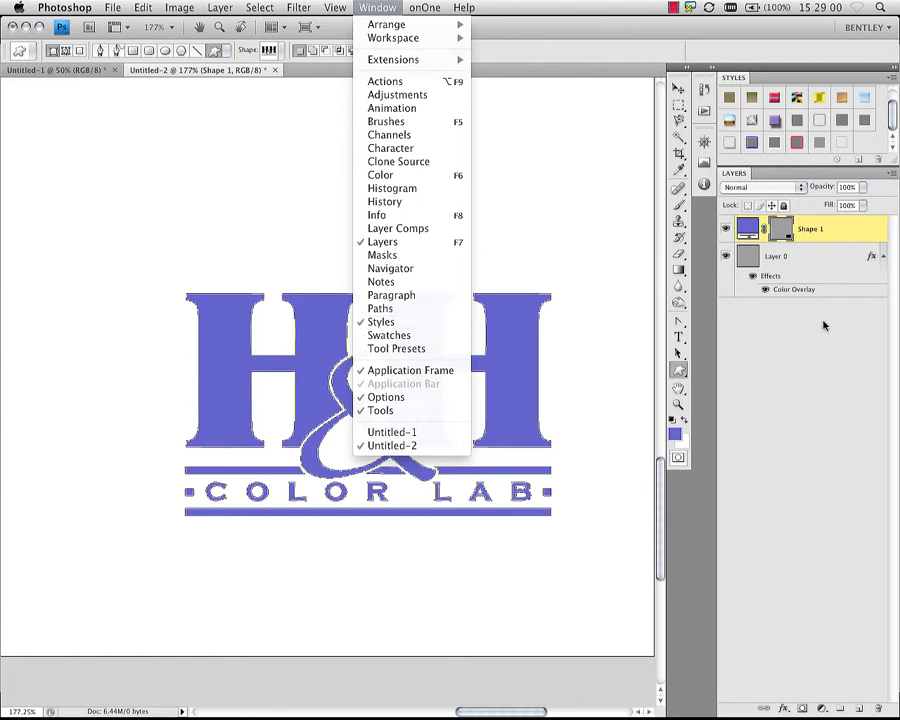
{"action": "left_click", "coordinate": [830, 371]}
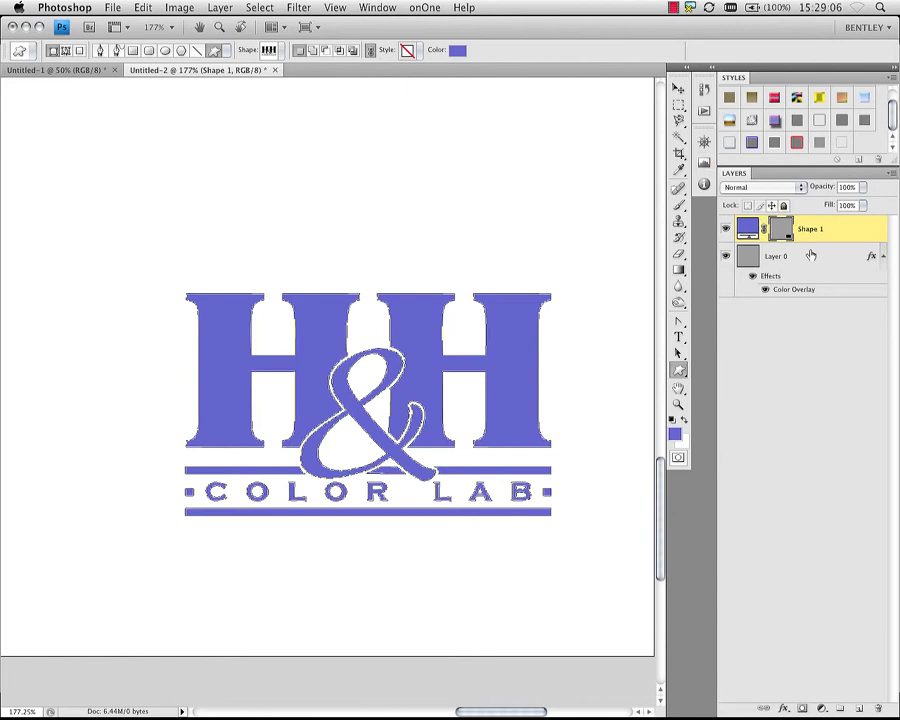
Step: Try the saved inner shadow and transparent bevel-and-emboss styles alternately on the logo's shape layer
{"action": "left_click", "coordinate": [820, 143]}
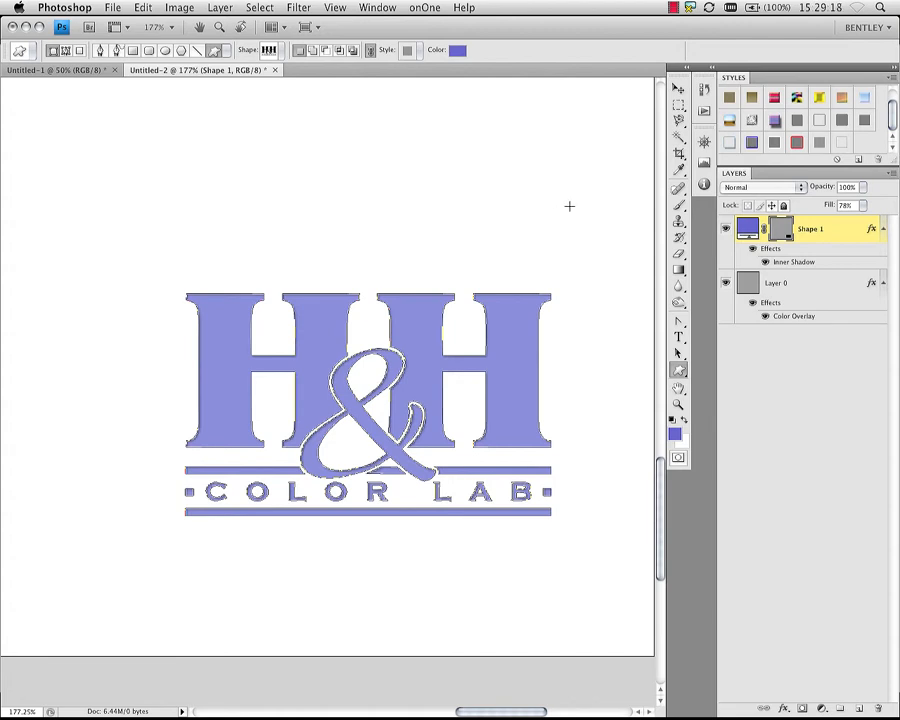
{"action": "left_click", "coordinate": [841, 143]}
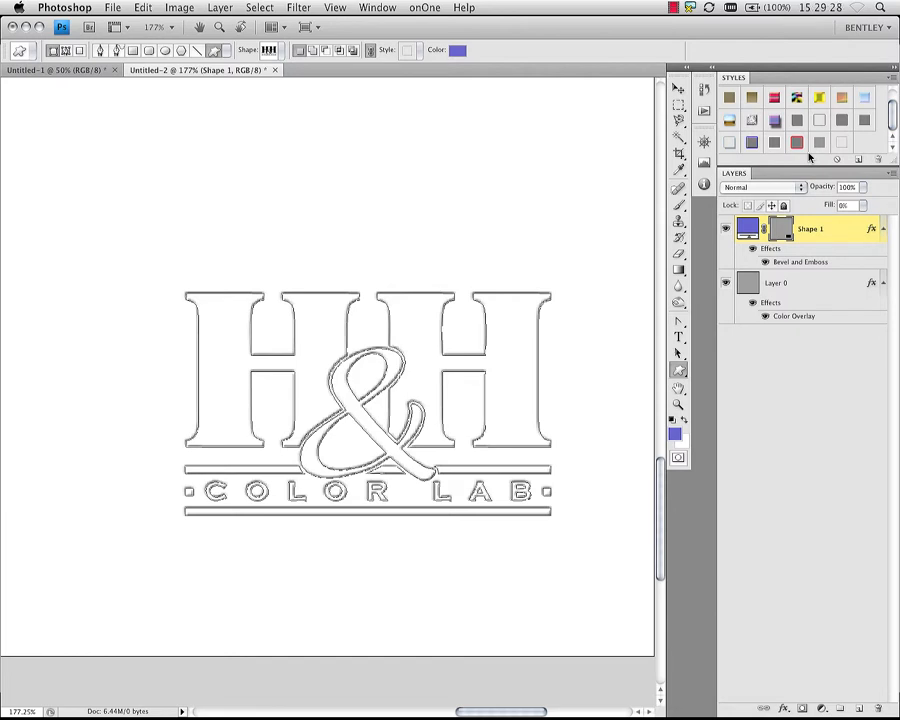
{"action": "left_click", "coordinate": [818, 143]}
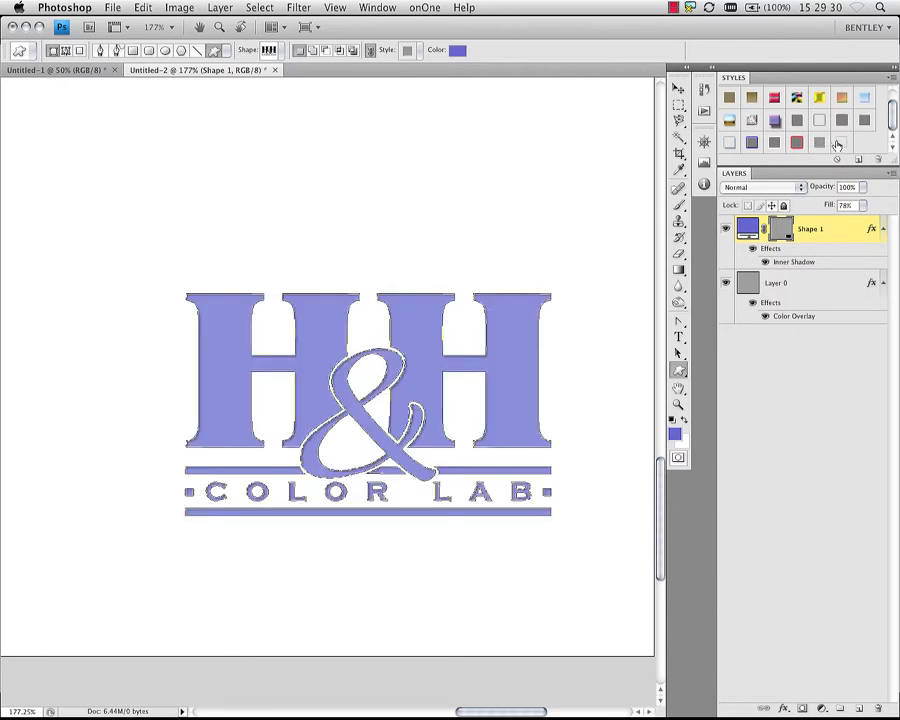
{"action": "left_click", "coordinate": [842, 144]}
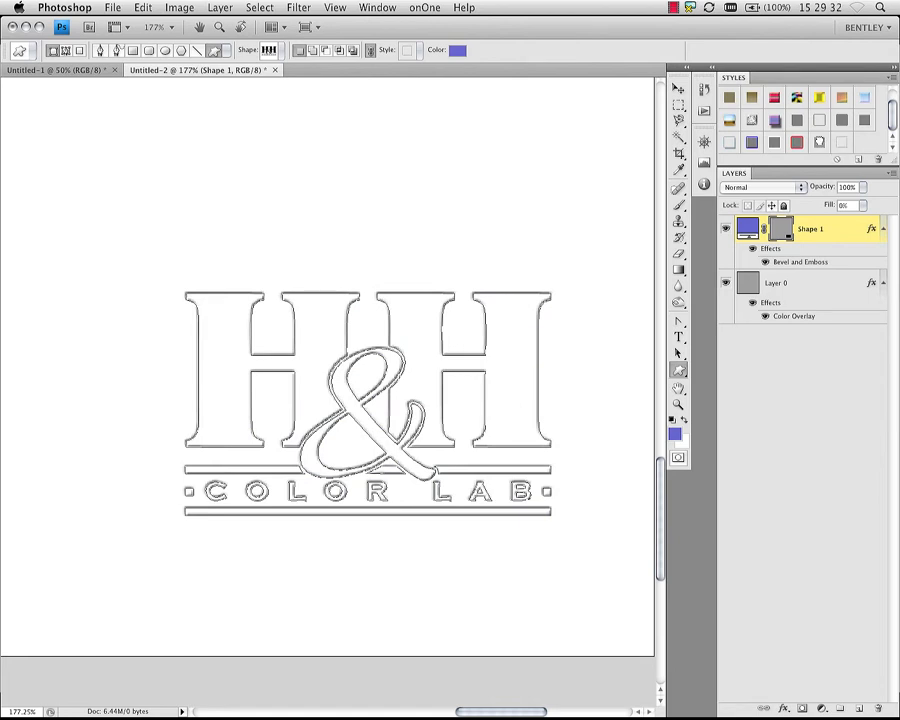
{"action": "left_click", "coordinate": [817, 144]}
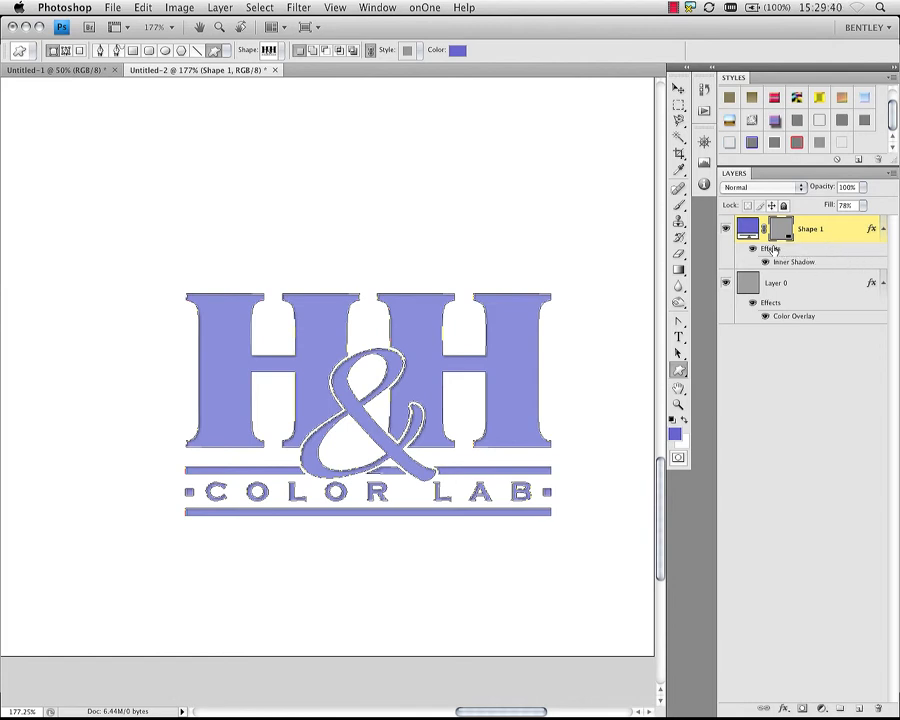
Step: Remove the layer effects from the logo's shape layer and set its fill to 100%
{"action": "left_click_drag", "start_coordinate": [800, 250], "coordinate": [884, 636]}
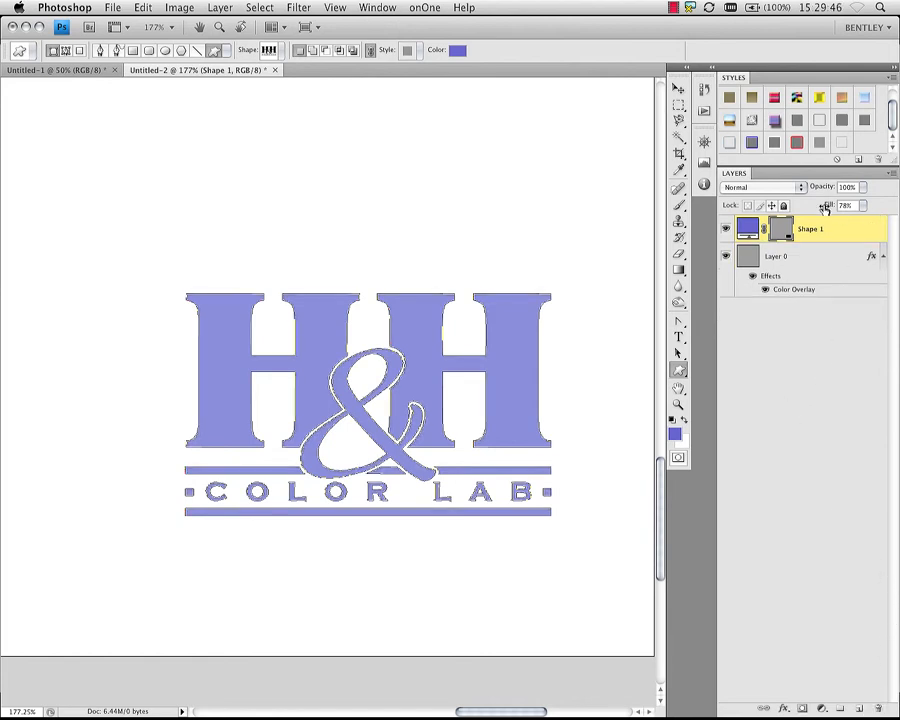
{"action": "left_click_drag", "start_coordinate": [826, 207], "coordinate": [853, 208]}
{"action": "left_click", "coordinate": [785, 231]}
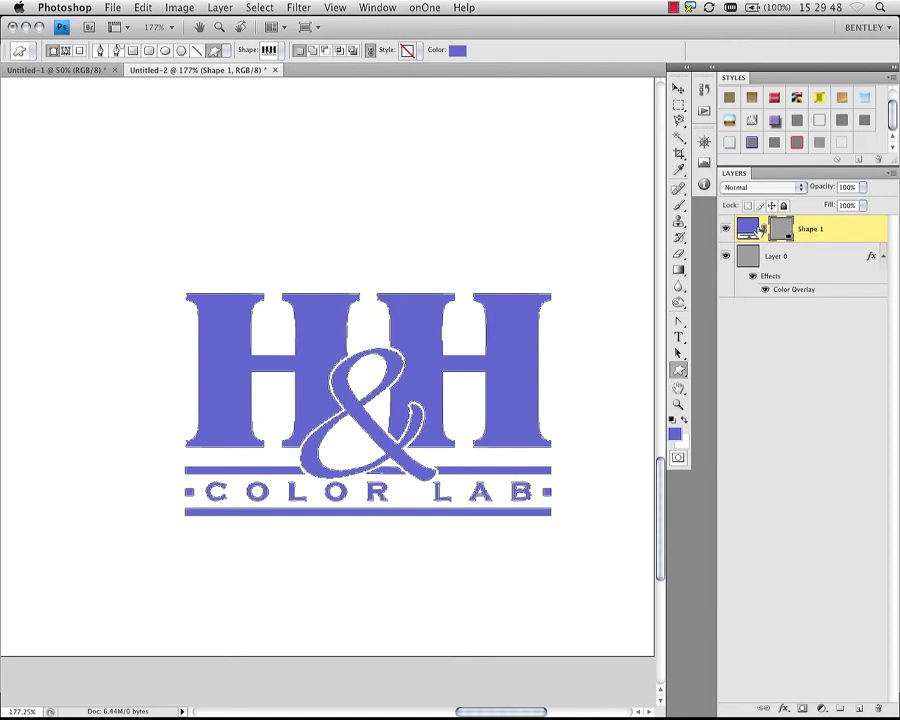
Step: Add a drop shadow to the logo with a distance of 6 px and an opacity of 54%
{"action": "left_click", "coordinate": [785, 709]}
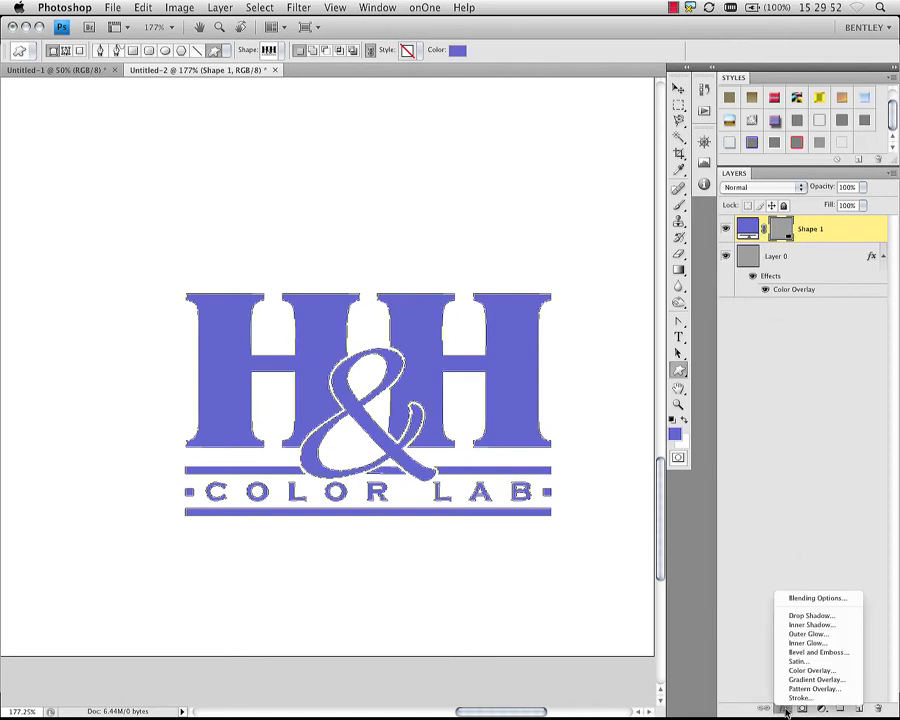
{"action": "left_click", "coordinate": [826, 621]}
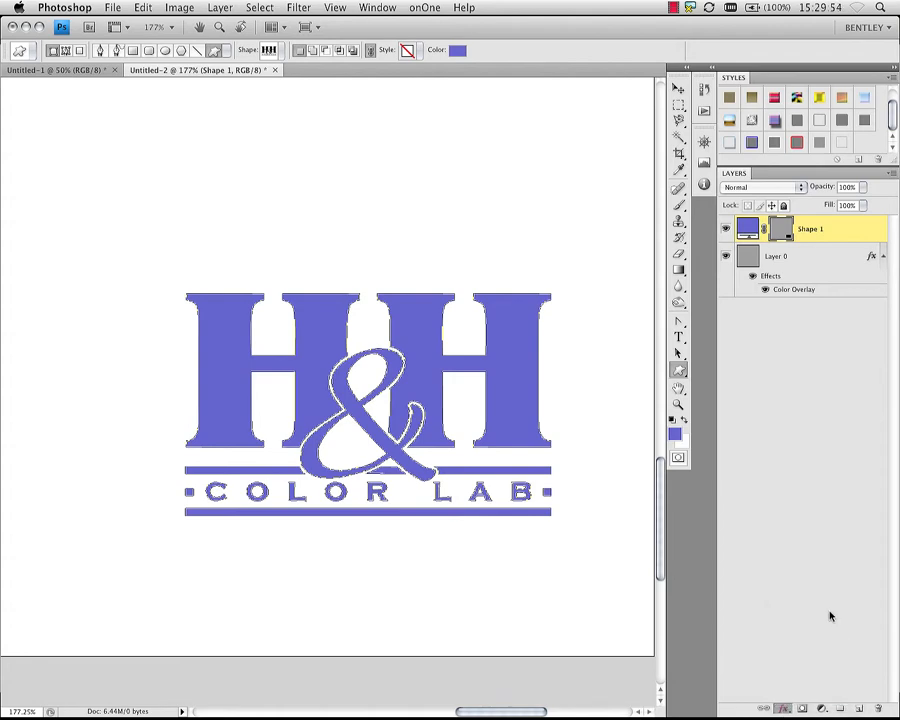
{"action": "left_click_drag", "start_coordinate": [496, 357], "coordinate": [488, 31]}
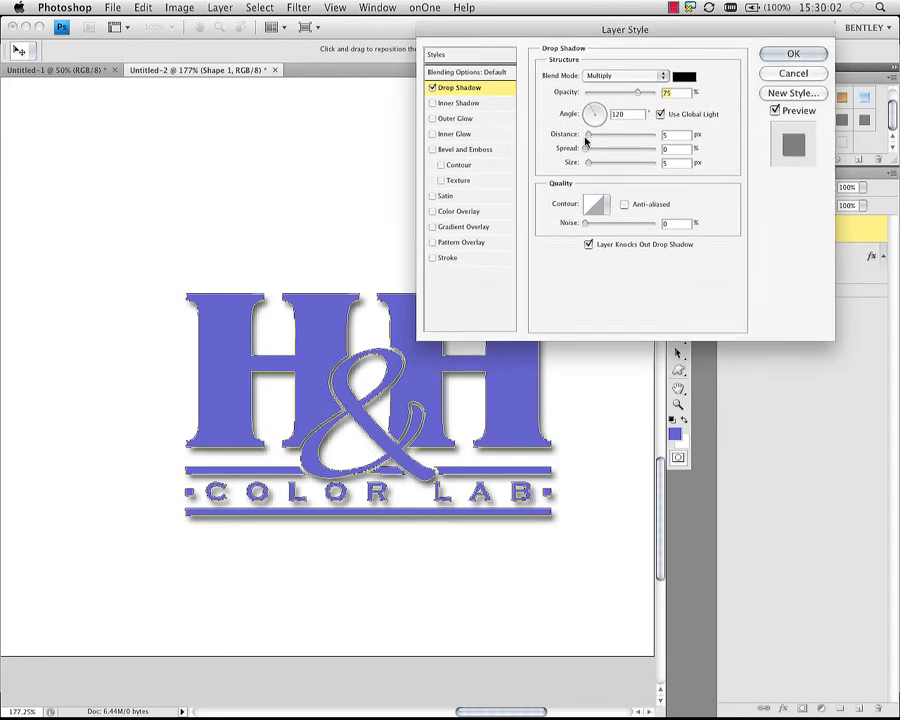
{"action": "left_click_drag", "start_coordinate": [590, 134], "coordinate": [588, 134]}
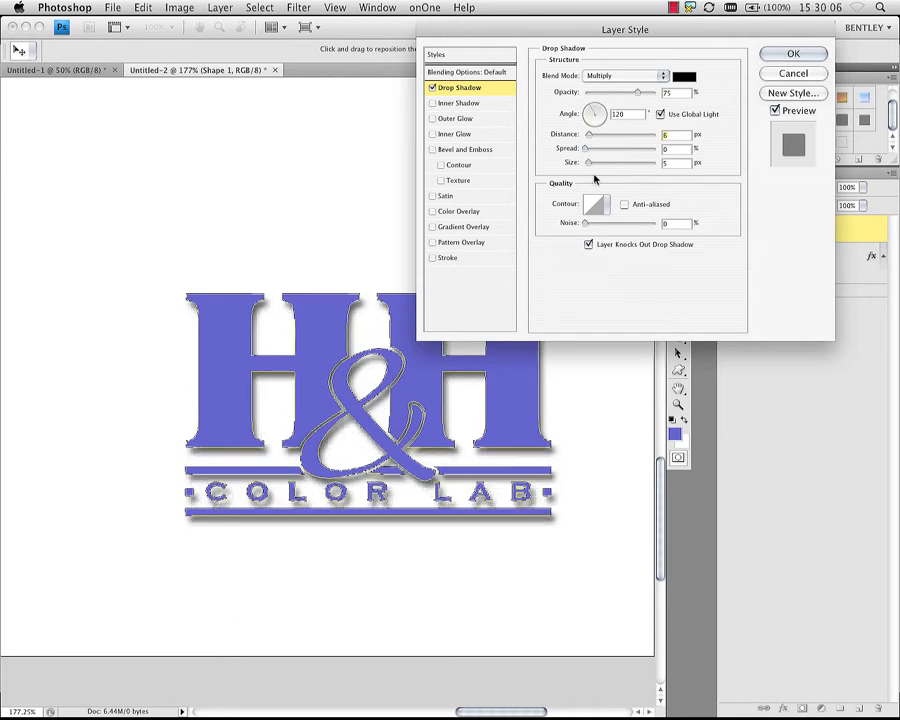
{"action": "left_click_drag", "start_coordinate": [638, 92], "coordinate": [623, 93]}
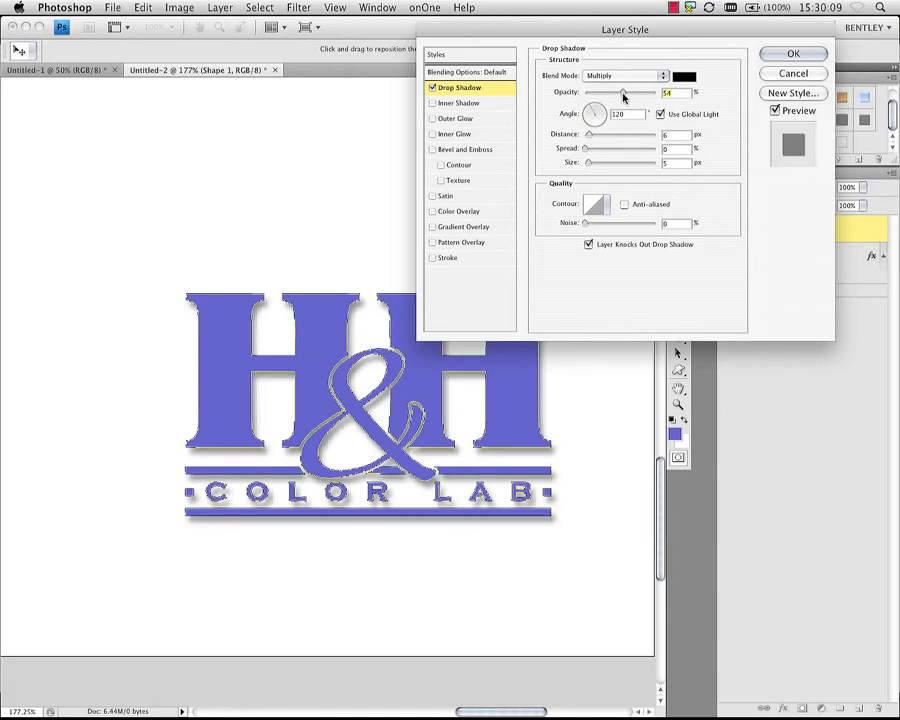
Step: Add a default Bevel and Emboss effect to the logo and set its fill opacity to 0%
{"action": "left_click", "coordinate": [466, 150]}
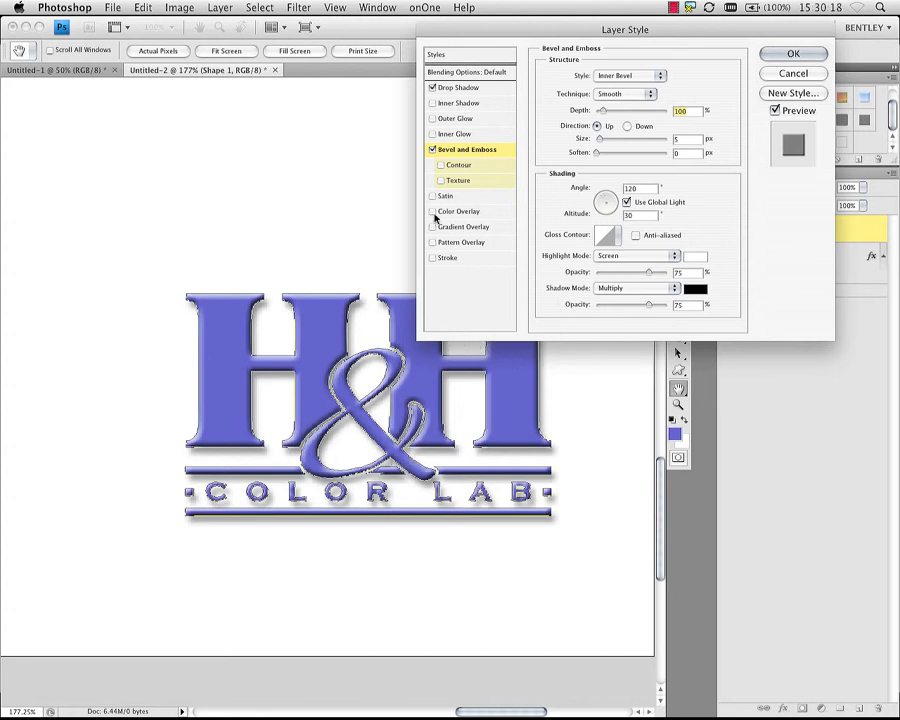
{"action": "left_click", "coordinate": [476, 73]}
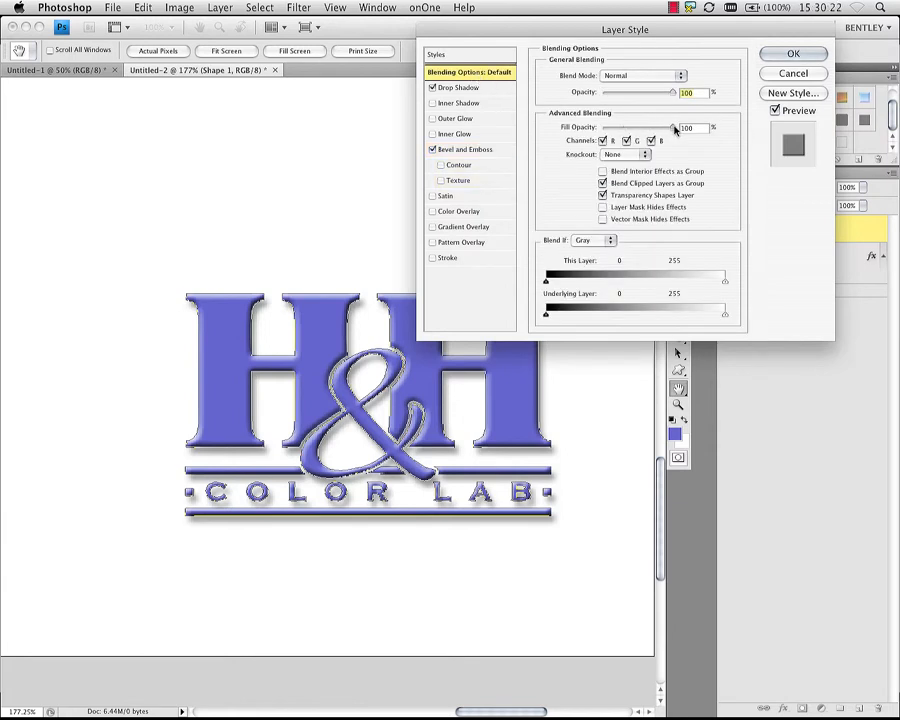
{"action": "left_click_drag", "start_coordinate": [672, 128], "coordinate": [602, 131]}
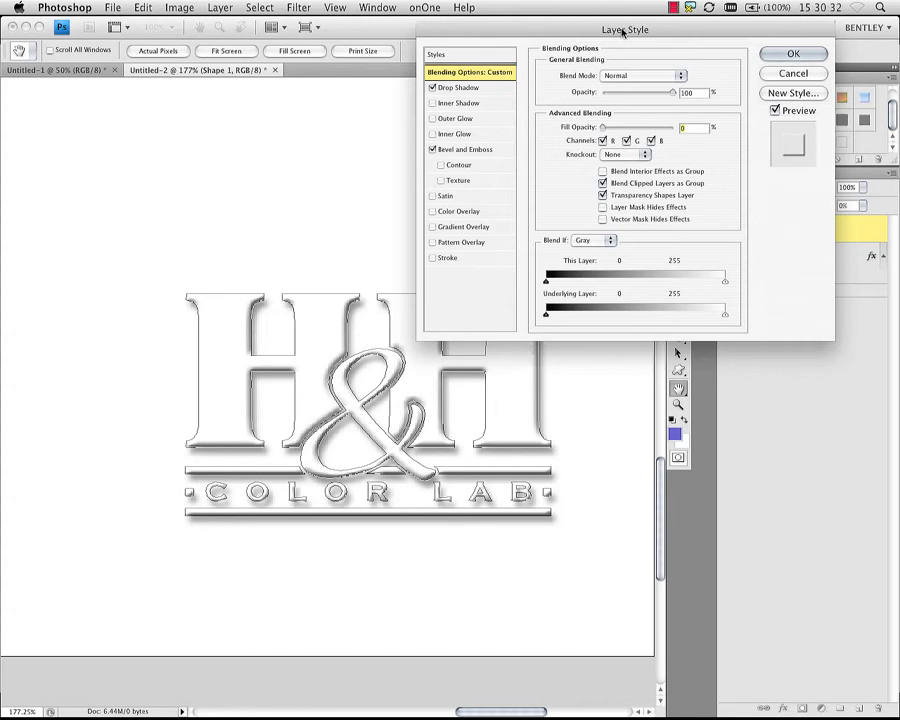
Step: Save the effects as a new style named "pillow emboss - drop shadow" and apply them to the logo
{"action": "left_click_drag", "start_coordinate": [609, 33], "coordinate": [498, 38]}
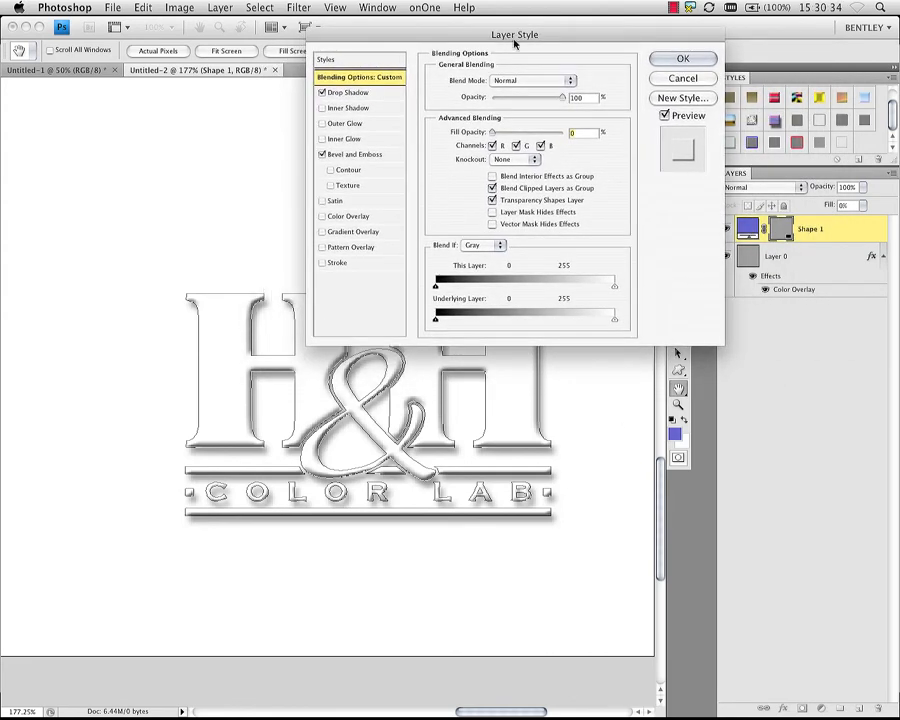
{"action": "left_click", "coordinate": [685, 98]}
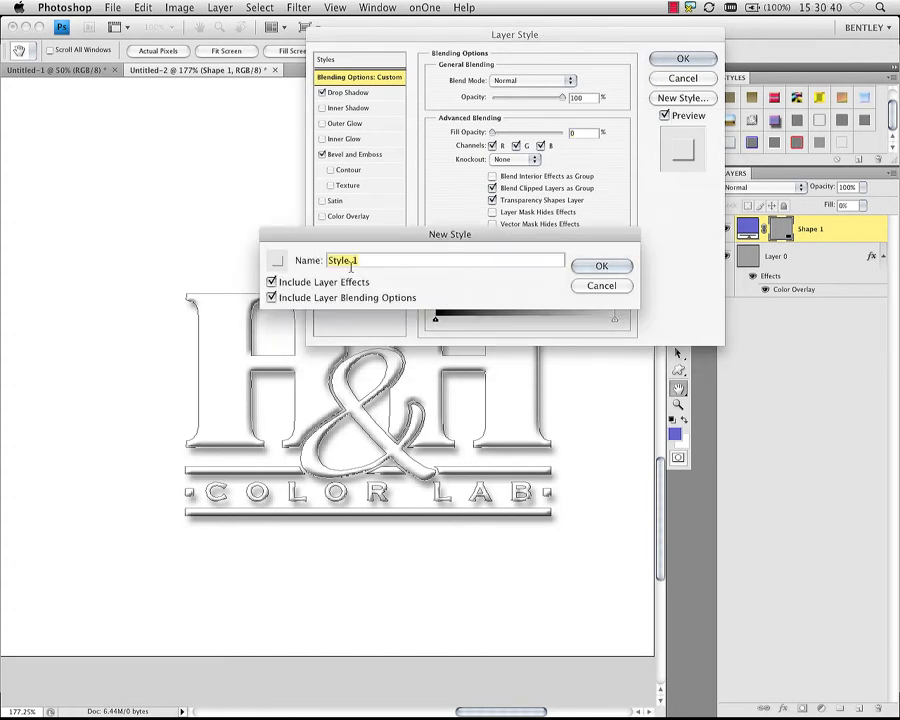
{"action": "type", "text": "pillow emboss - drop sh"}
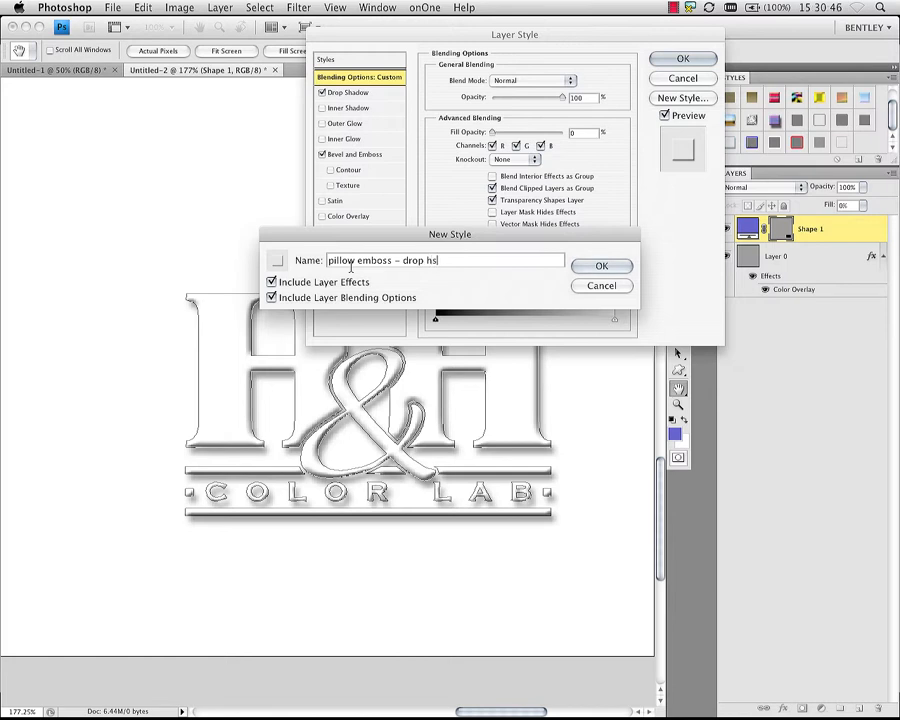
{"action": "type", "text": "adow"}
{"action": "key", "text": "Return"}
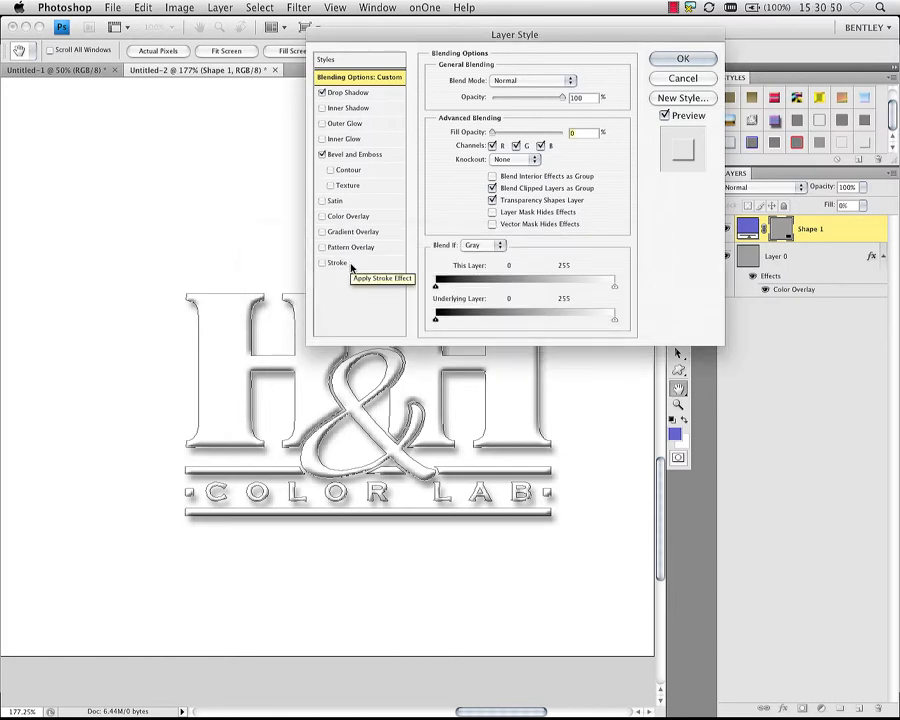
{"action": "left_click", "coordinate": [680, 60]}
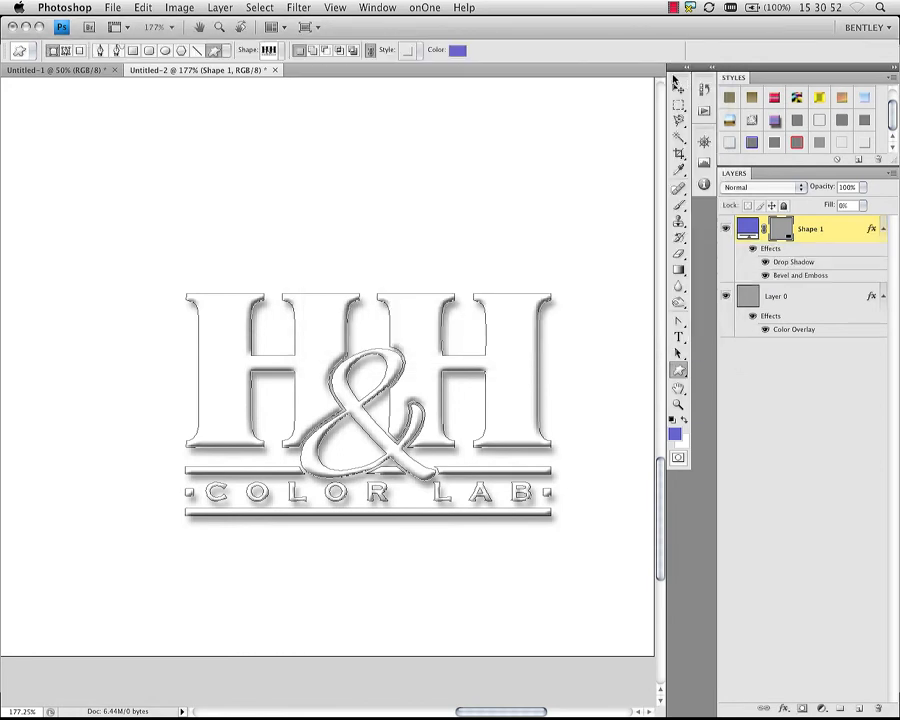
Step: Compare the saved styles on the logo's shape layer, ending with the new drop shadow and emboss style
{"action": "left_click", "coordinate": [845, 146]}
{"action": "left_click", "coordinate": [821, 145]}
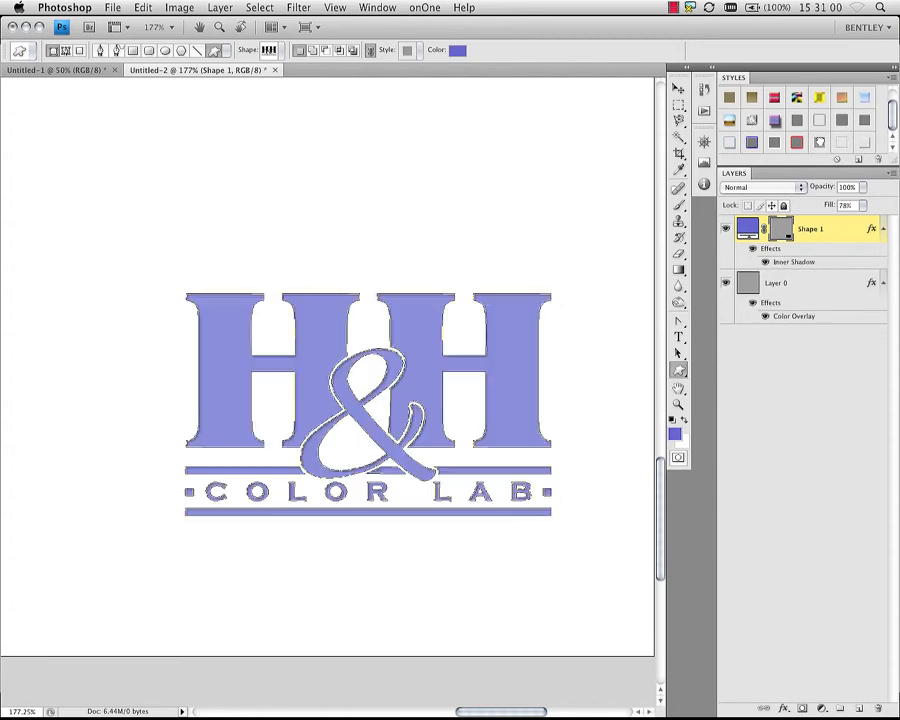
{"action": "left_click", "coordinate": [843, 146]}
{"action": "left_click", "coordinate": [862, 145]}
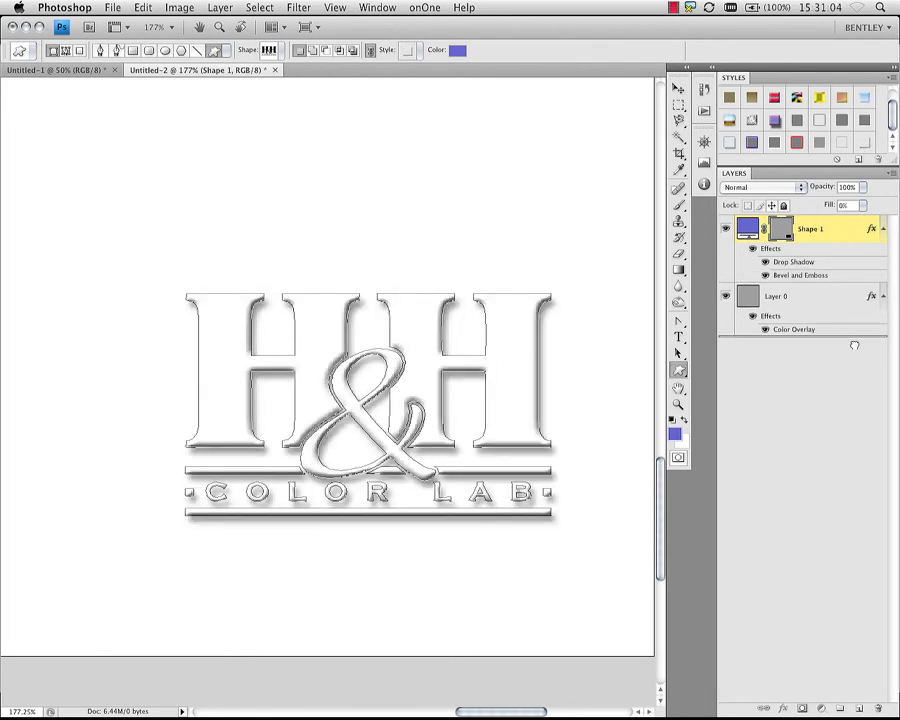
{"action": "key", "text": "BackSpace"}
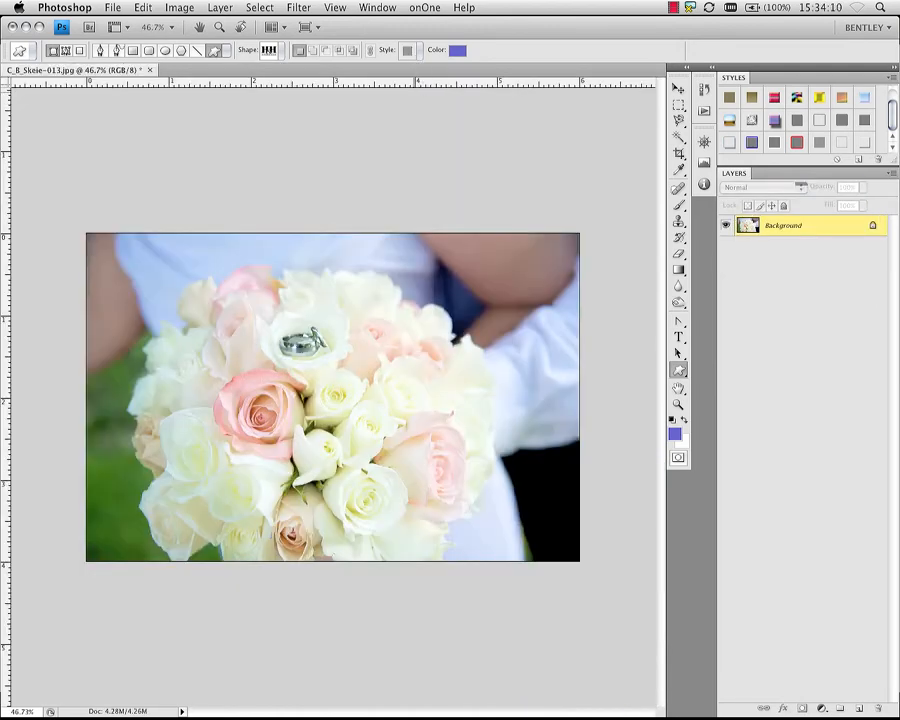
Step: Clear the custom shape's layer style and set its color to the light pink #f2cbc6 sampled from the pink rose
{"action": "left_click", "coordinate": [418, 52]}
{"action": "left_click", "coordinate": [341, 79]}
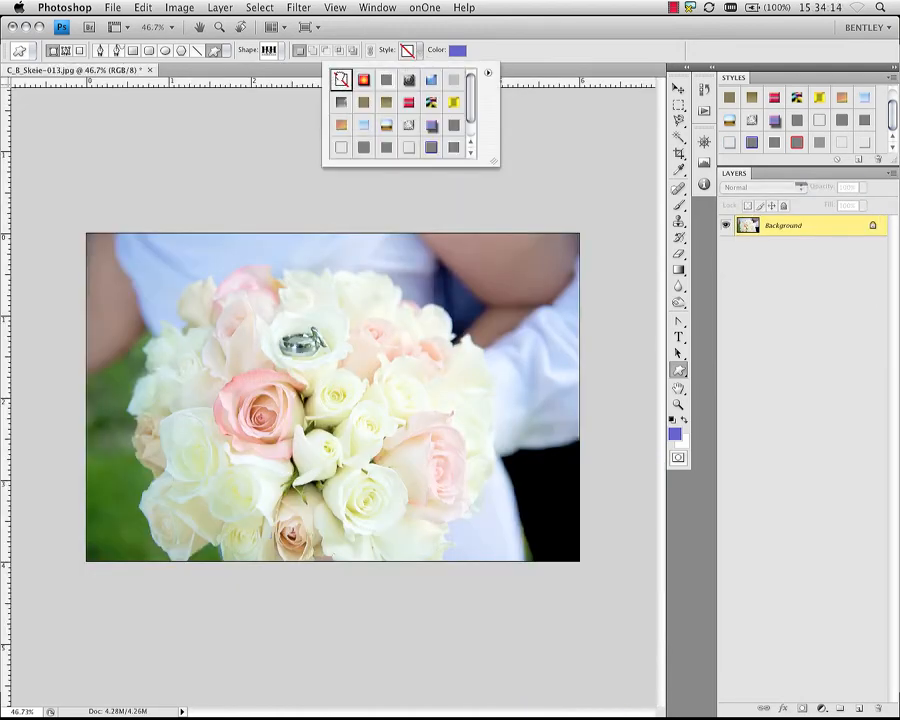
{"action": "left_click", "coordinate": [529, 40]}
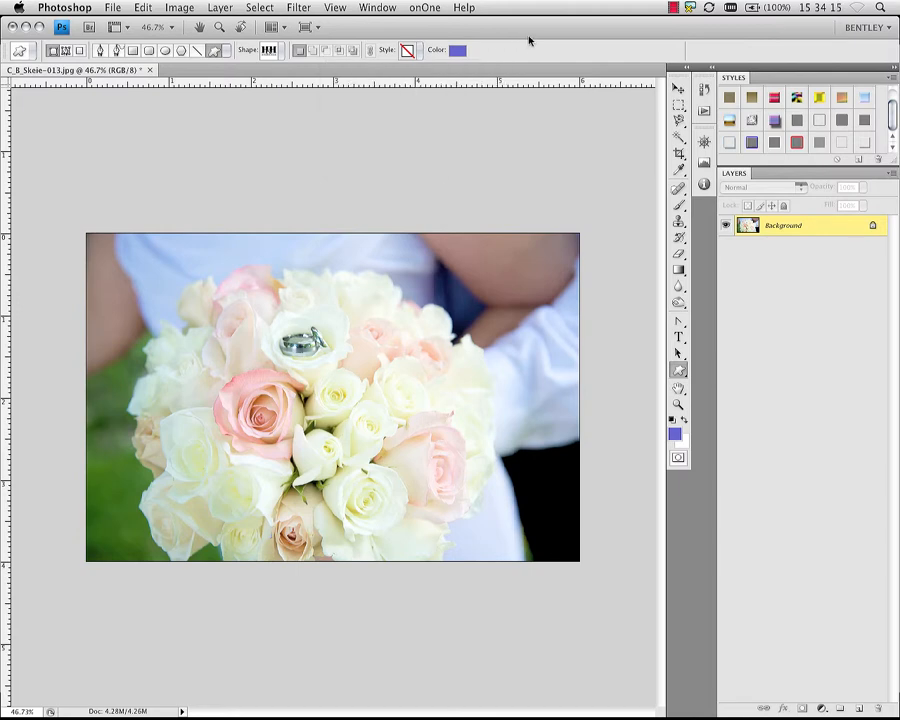
{"action": "left_click", "coordinate": [458, 52]}
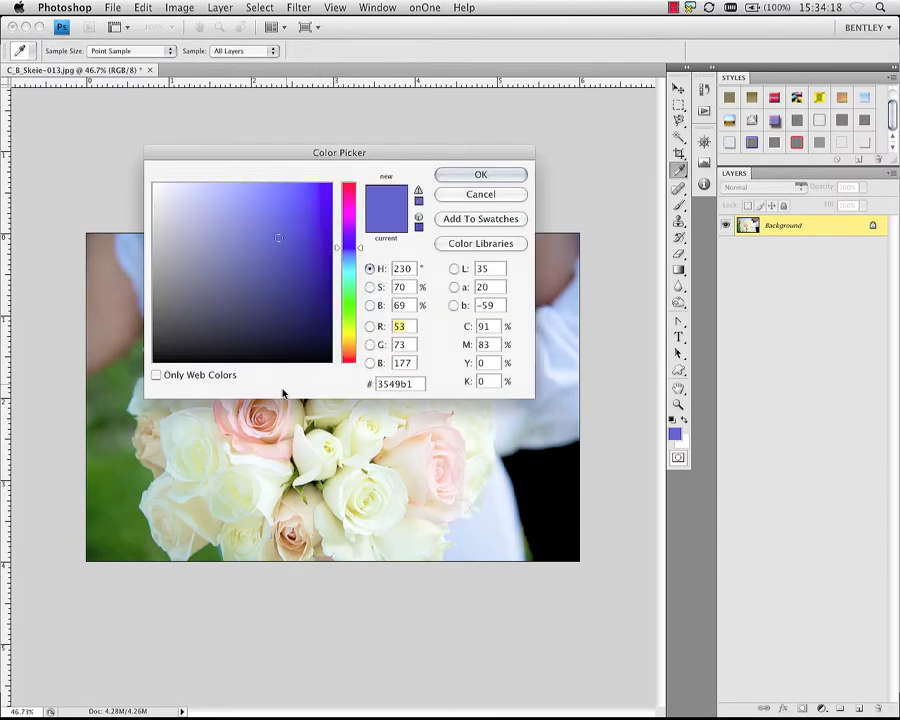
{"action": "left_click", "coordinate": [272, 434]}
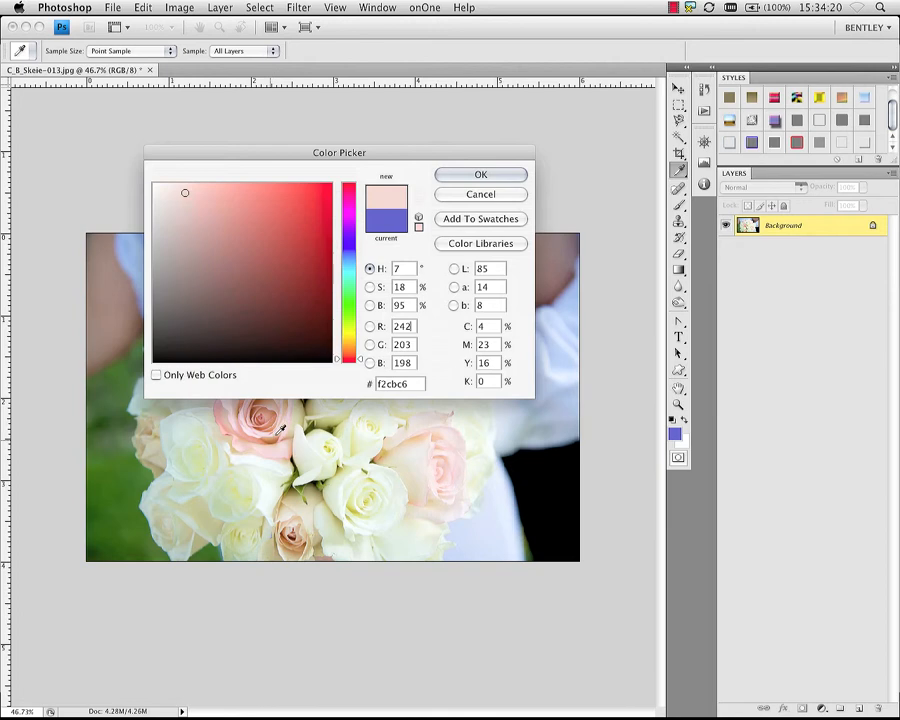
{"action": "left_click", "coordinate": [480, 175]}
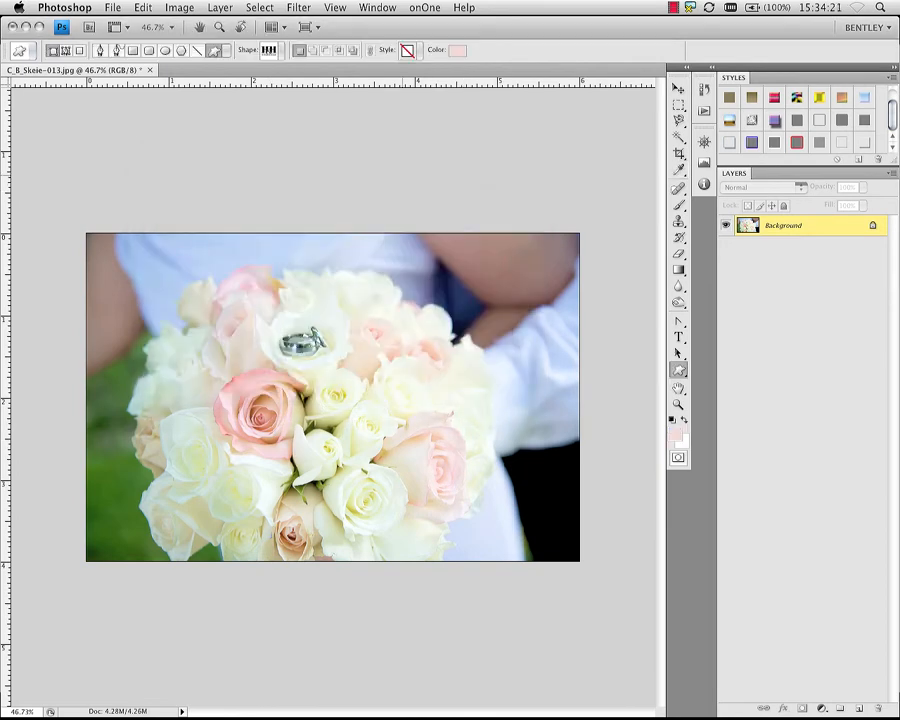
Step: Draw the H&H Color Lab logo as a custom shape in the photo's lower-right corner
{"action": "left_click", "coordinate": [284, 51]}
{"action": "left_click", "coordinate": [295, 270]}
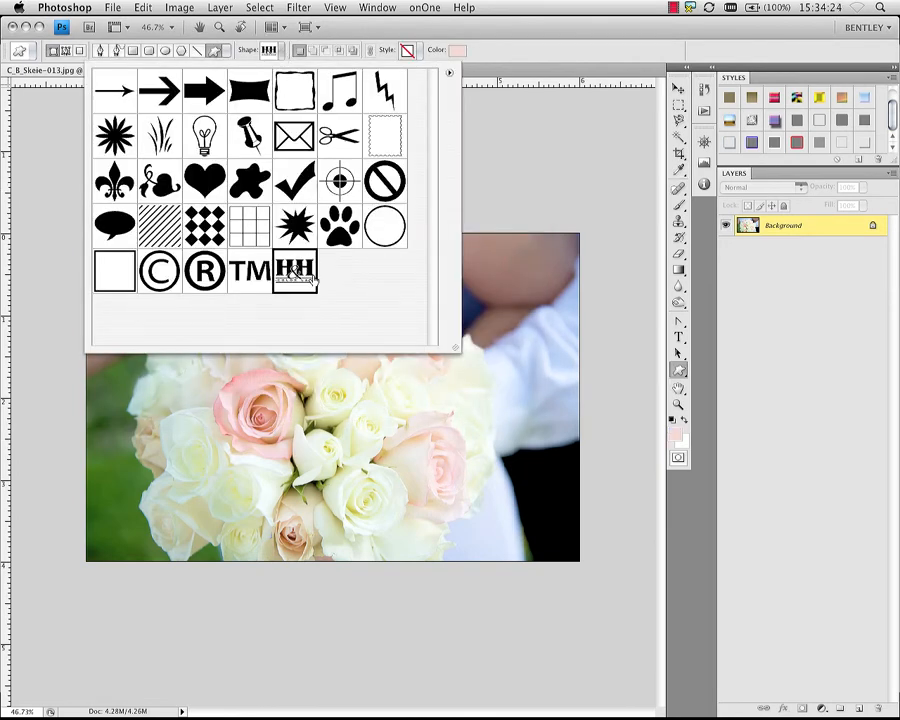
{"action": "left_click", "coordinate": [484, 59]}
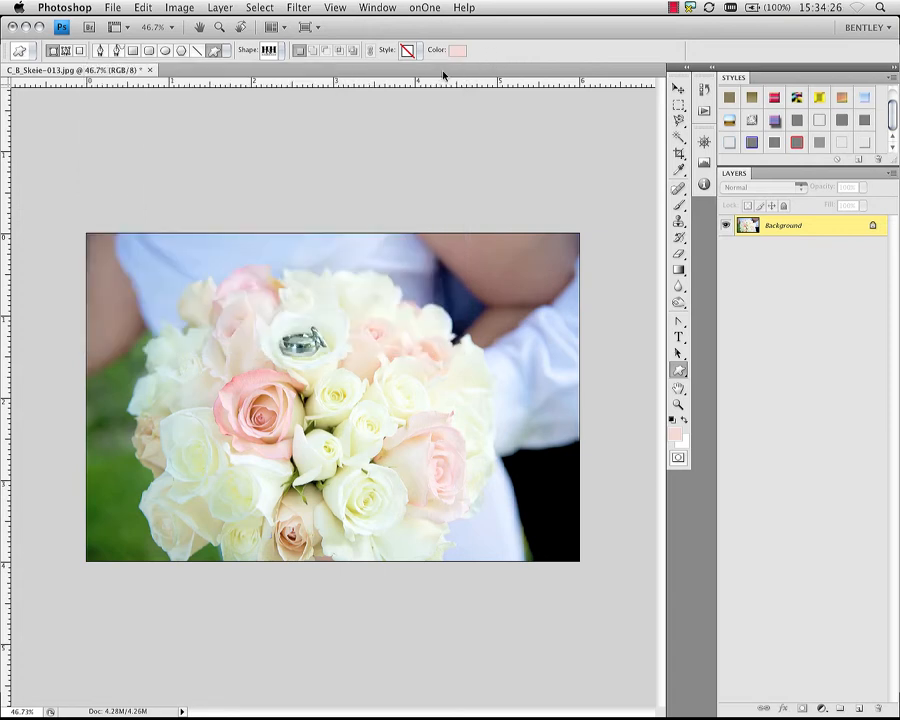
{"action": "left_click_drag", "start_coordinate": [394, 417], "coordinate": [556, 540]}
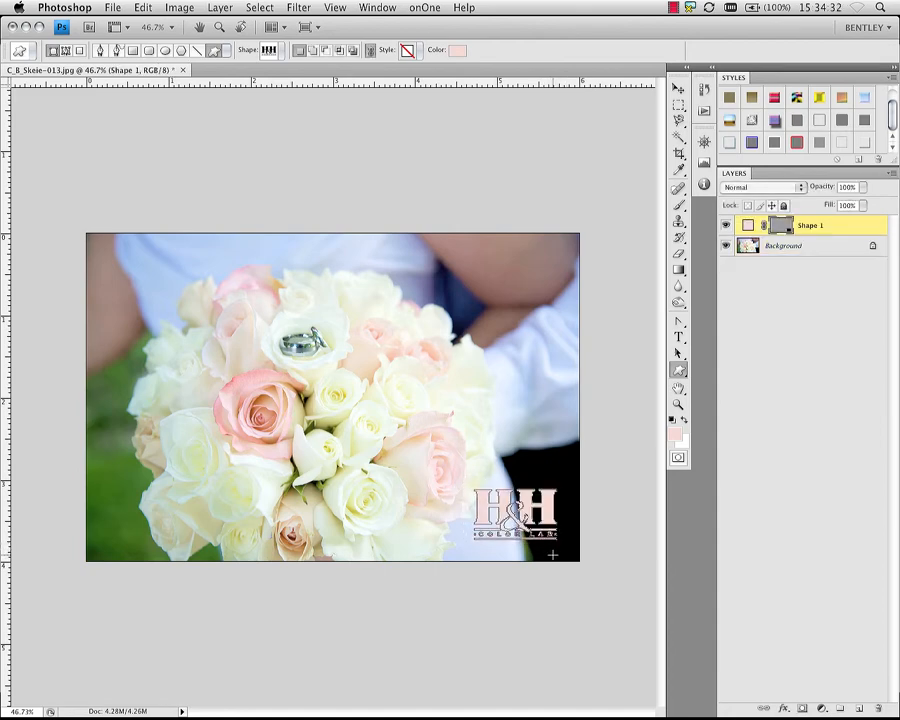
Step: Compare the saved inner shadow, transparent pillow emboss and drop shadow with emboss styles on the logo, viewed close up
{"action": "left_click", "coordinate": [818, 144]}
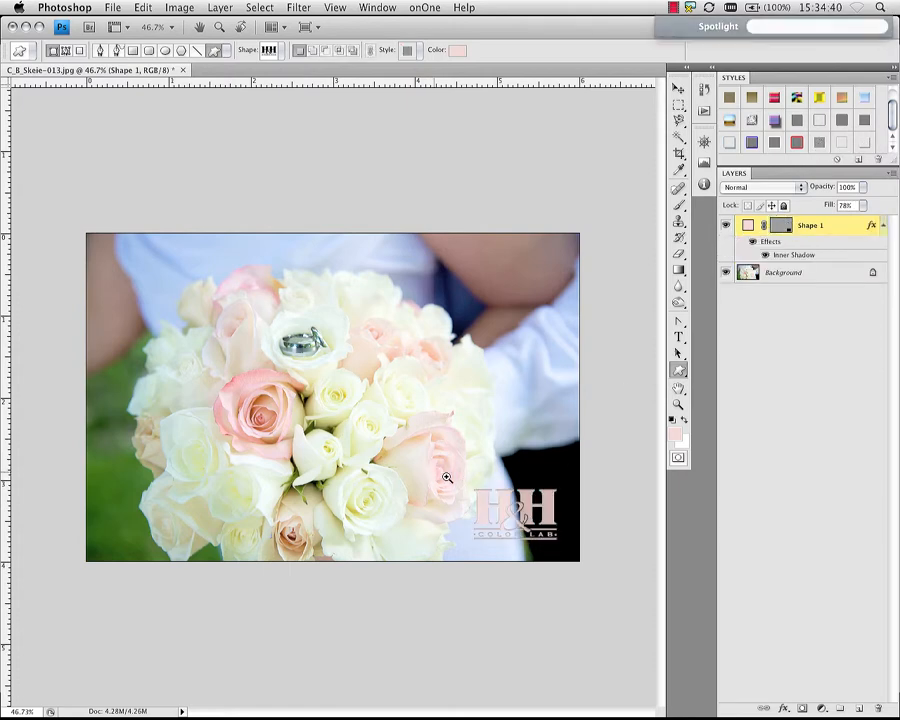
{"action": "left_click_drag", "start_coordinate": [434, 471], "coordinate": [583, 548]}
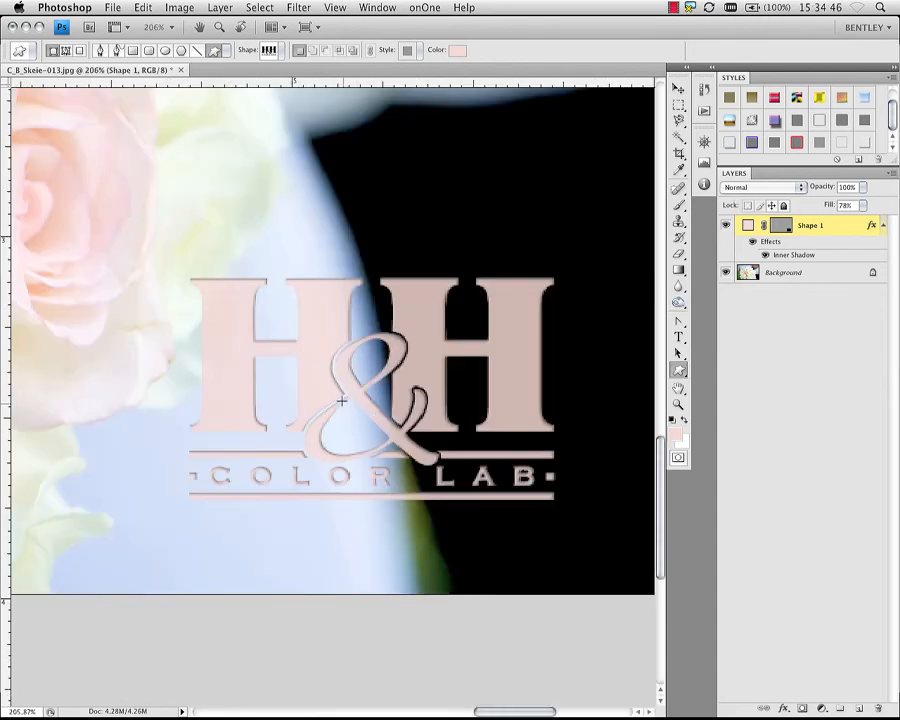
{"action": "left_click", "coordinate": [843, 146]}
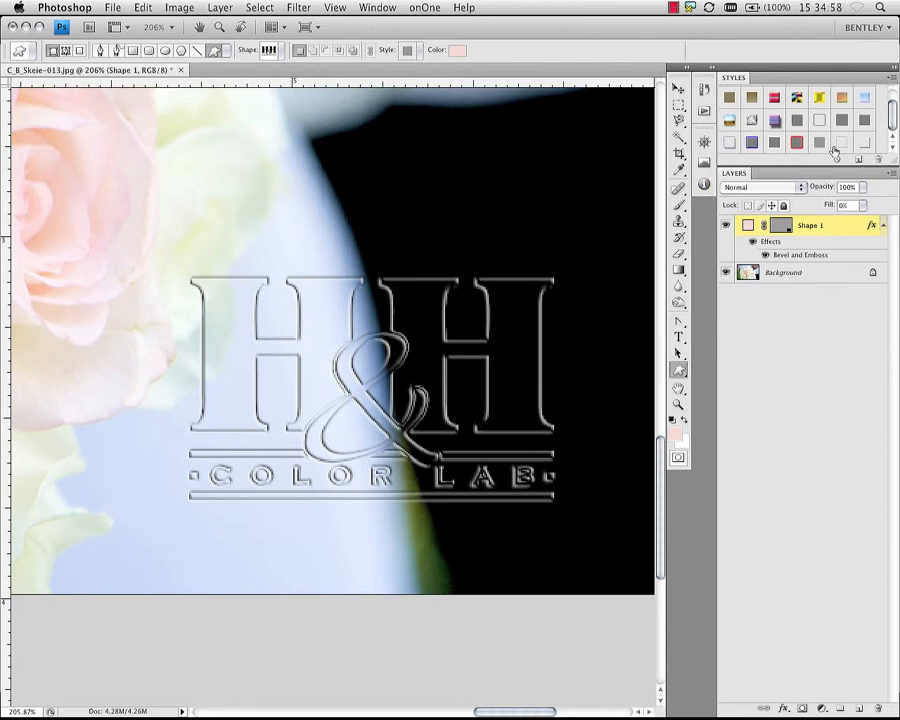
{"action": "left_click", "coordinate": [866, 145]}
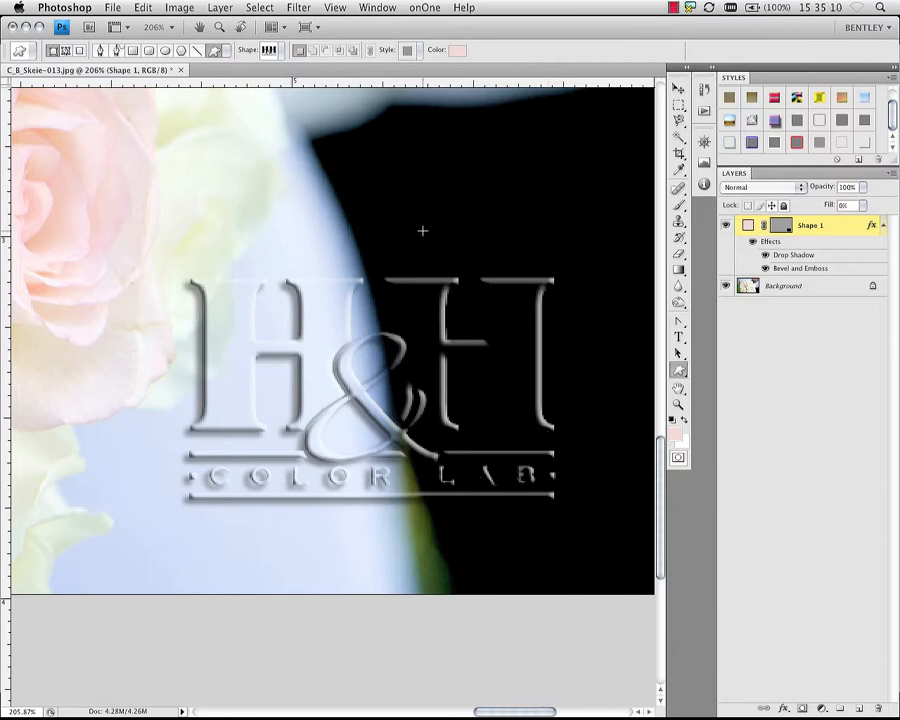
Step: Reapply the saved inner shadow style to the logo and examine its blending options and Inner Shadow settings
{"action": "left_click", "coordinate": [819, 145]}
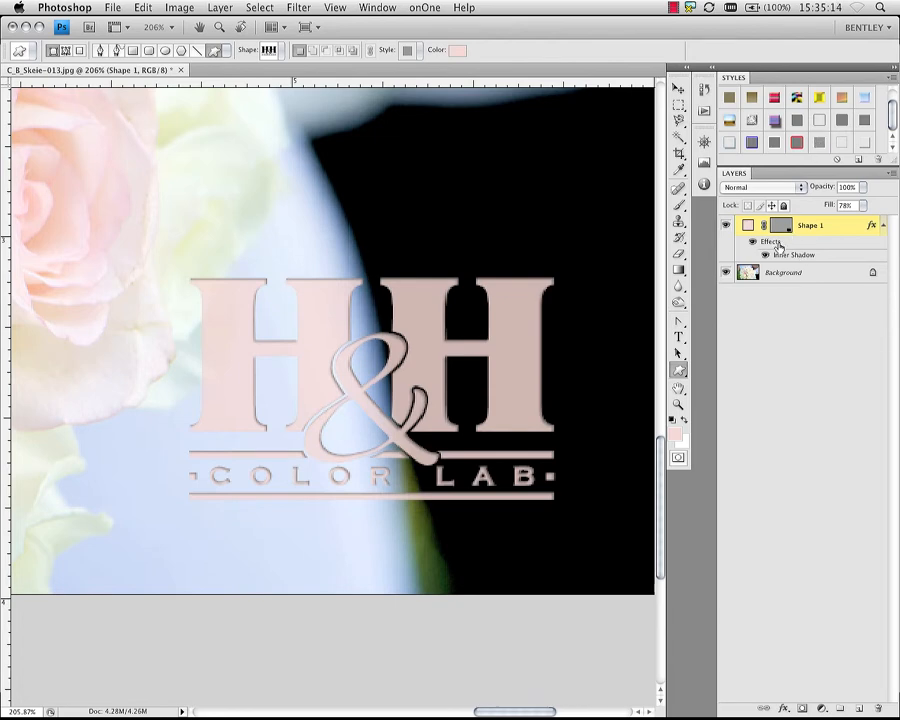
{"action": "double_click", "coordinate": [778, 245]}
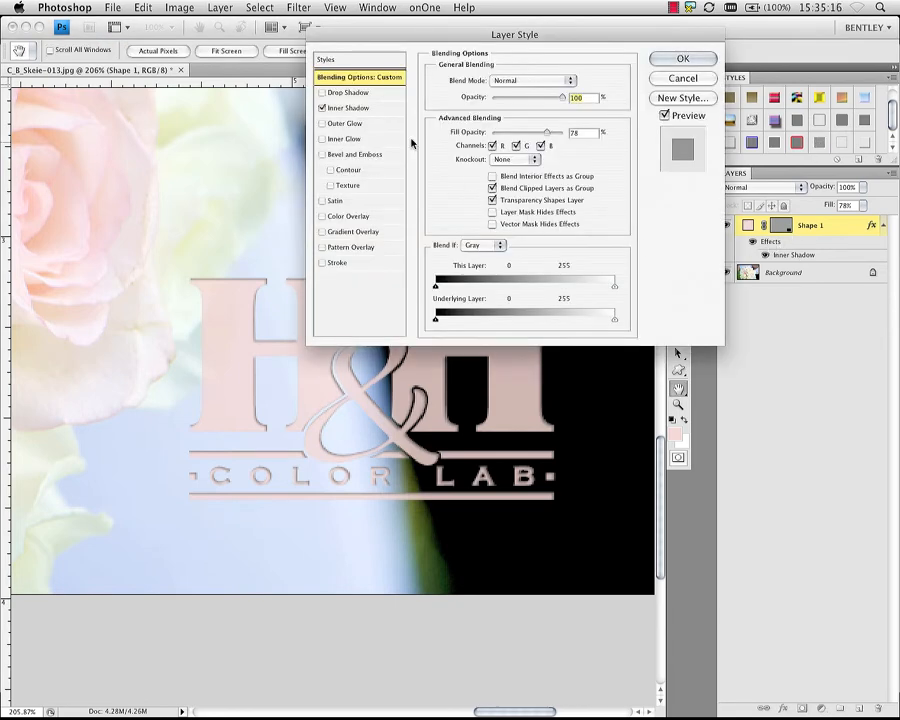
{"action": "left_click", "coordinate": [366, 112]}
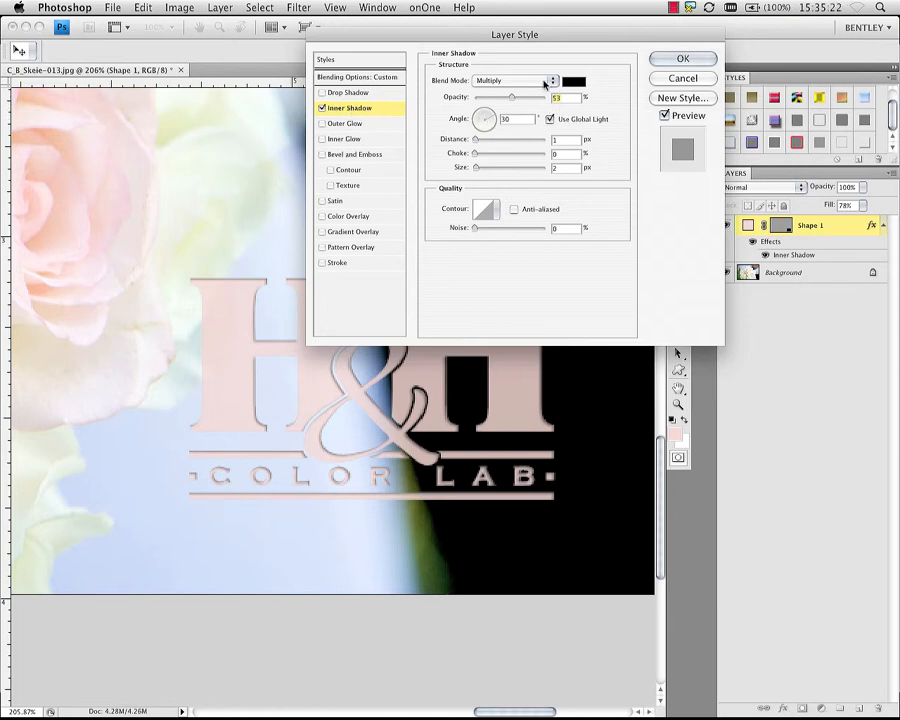
Step: Switch the logo to the saved transparent pillow emboss style and examine its fill opacity and Bevel and Emboss settings
{"action": "left_click", "coordinate": [322, 61]}
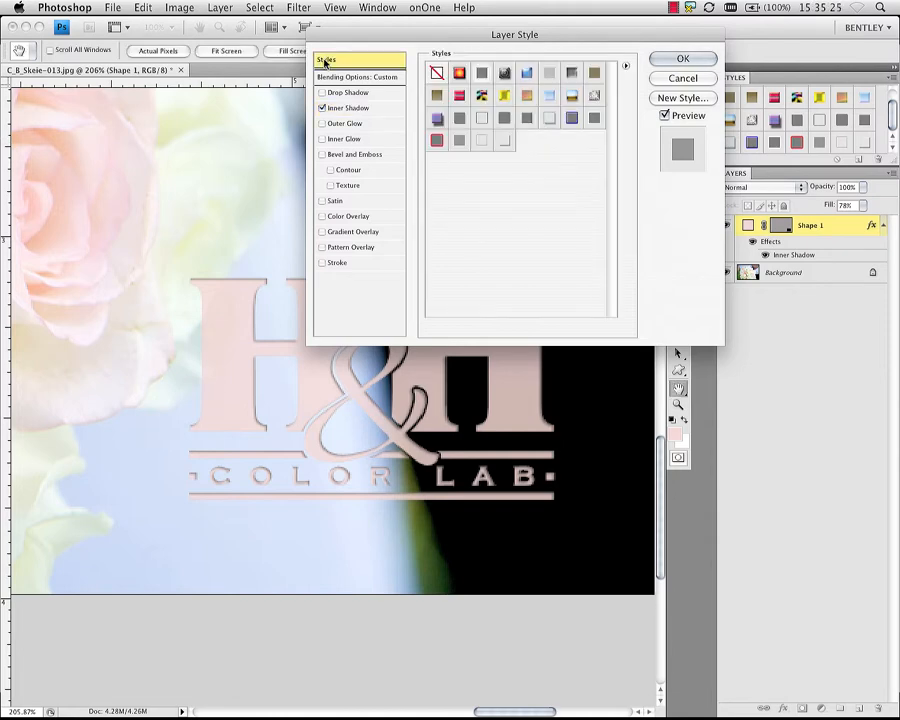
{"action": "left_click", "coordinate": [483, 141]}
{"action": "left_click", "coordinate": [370, 77]}
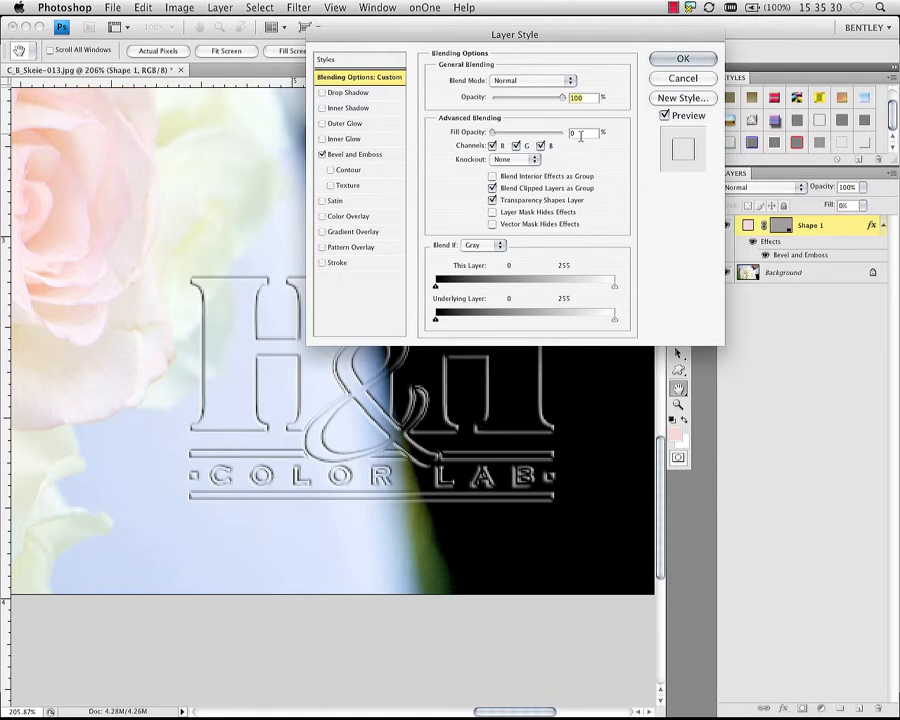
{"action": "left_click", "coordinate": [366, 157]}
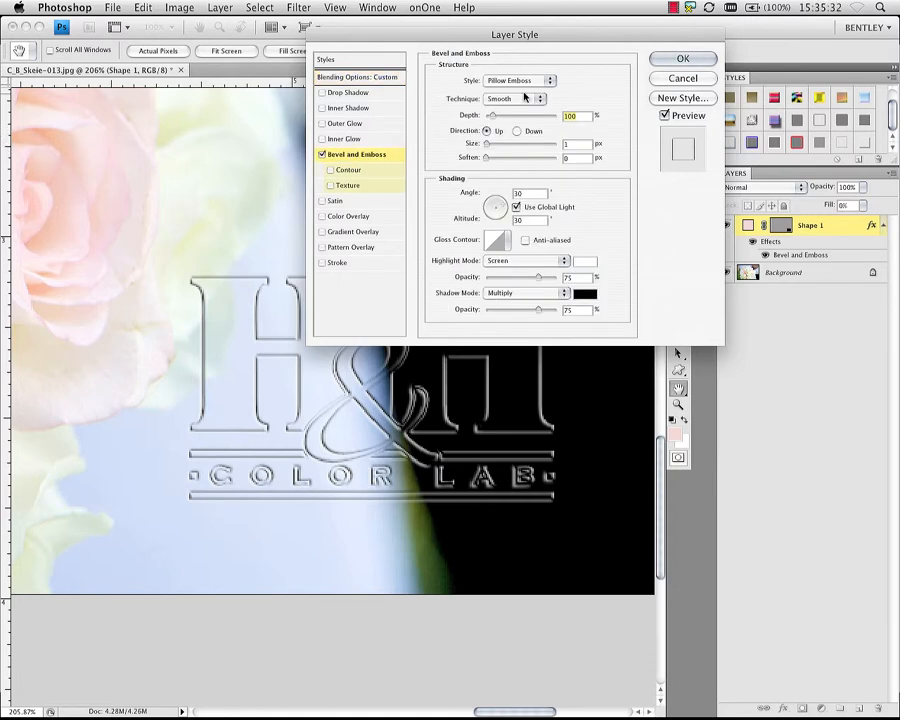
Step: Apply the saved drop shadow and emboss style to the logo and review its blending, Drop Shadow and Bevel and Emboss settings
{"action": "left_click", "coordinate": [326, 60]}
{"action": "left_click", "coordinate": [504, 142]}
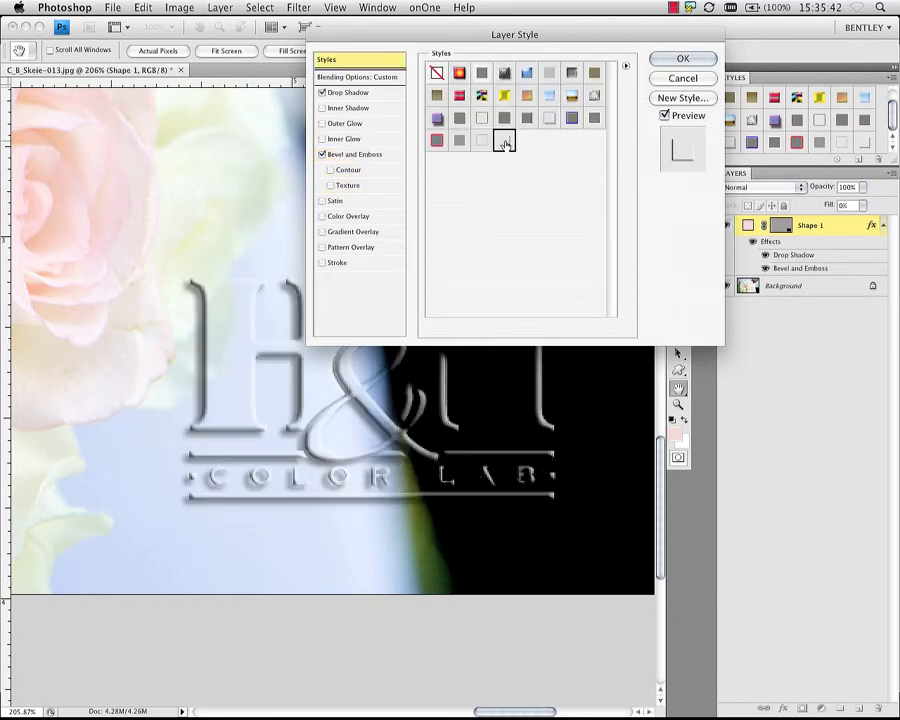
{"action": "left_click", "coordinate": [355, 78]}
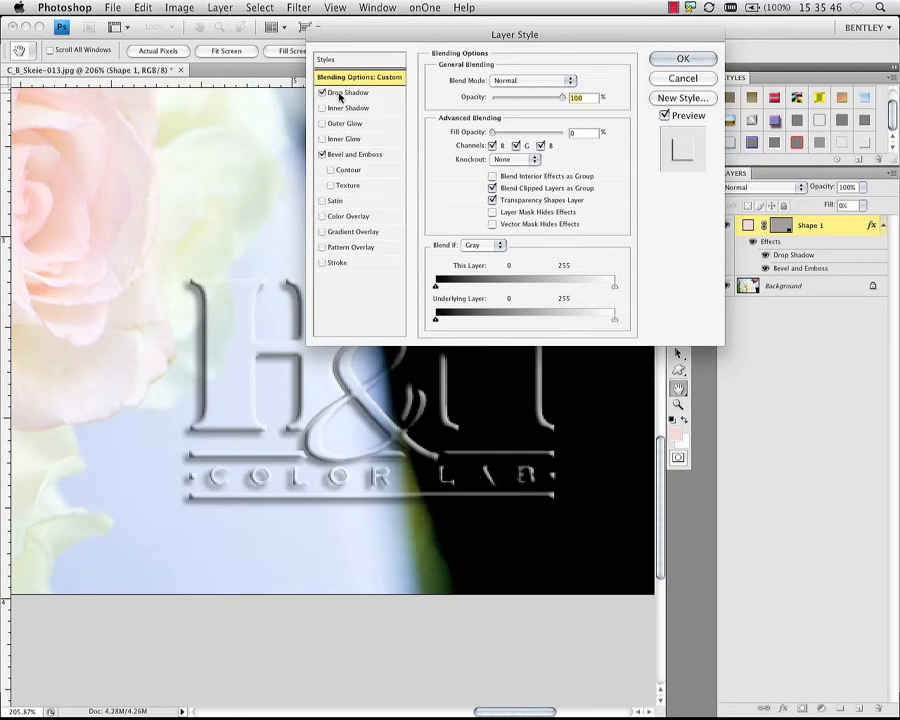
{"action": "left_click", "coordinate": [345, 92]}
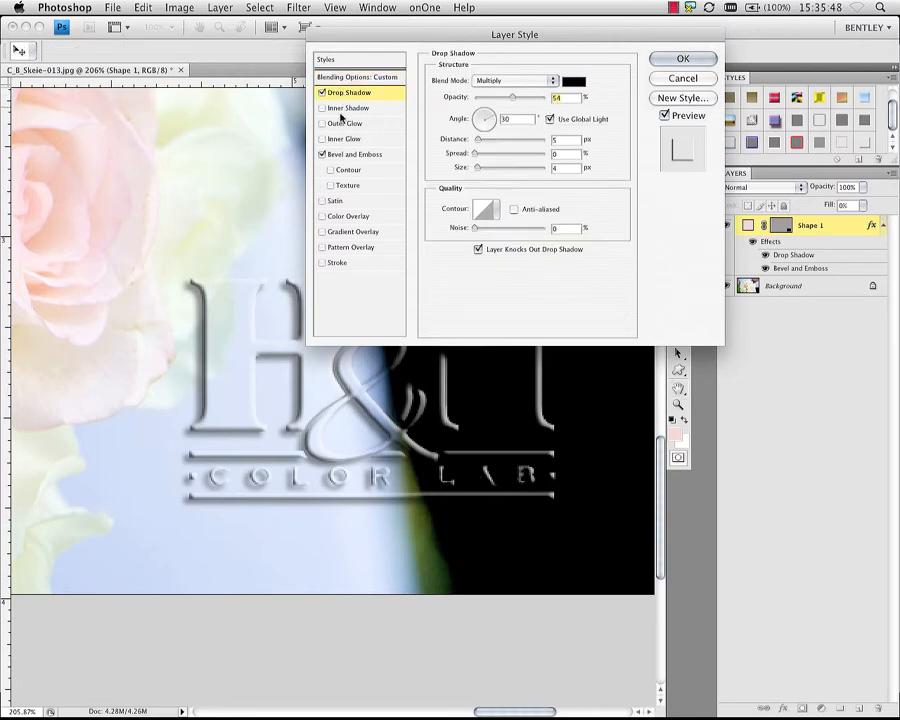
{"action": "left_click", "coordinate": [355, 154]}
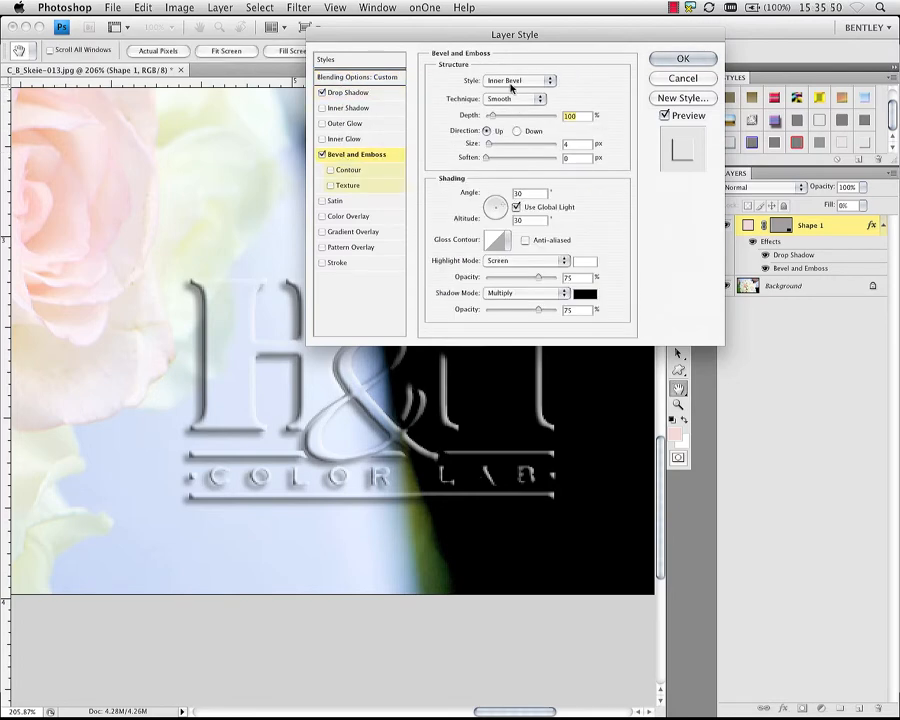